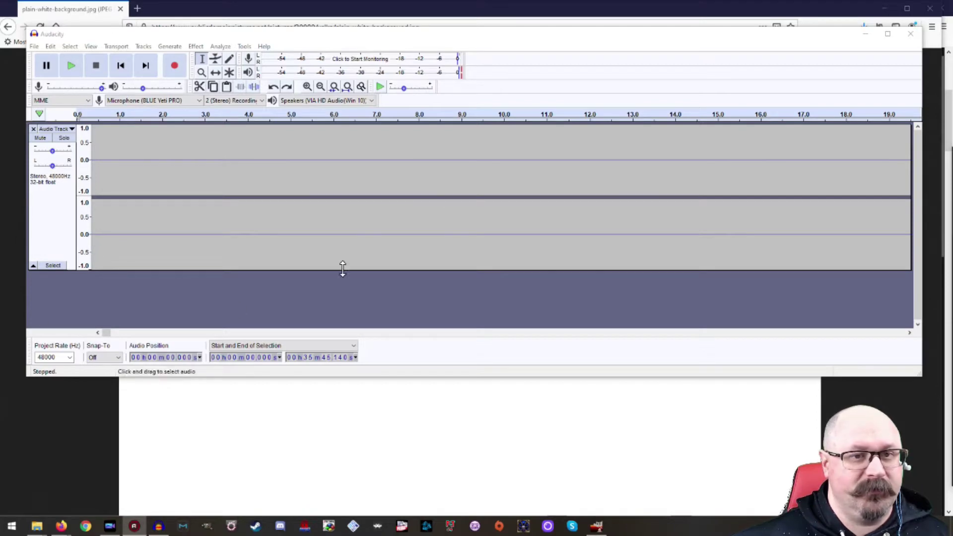
Capture a noise profile from the silent opening of the track, between about 0.4 and 31 seconds
left_click(112, 279)
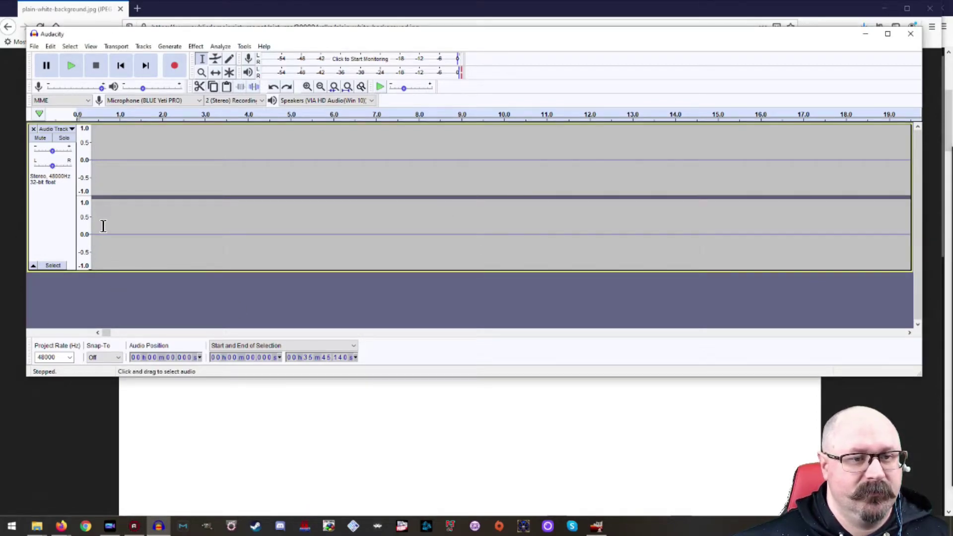
left_click_drag(95, 230, 711, 221)
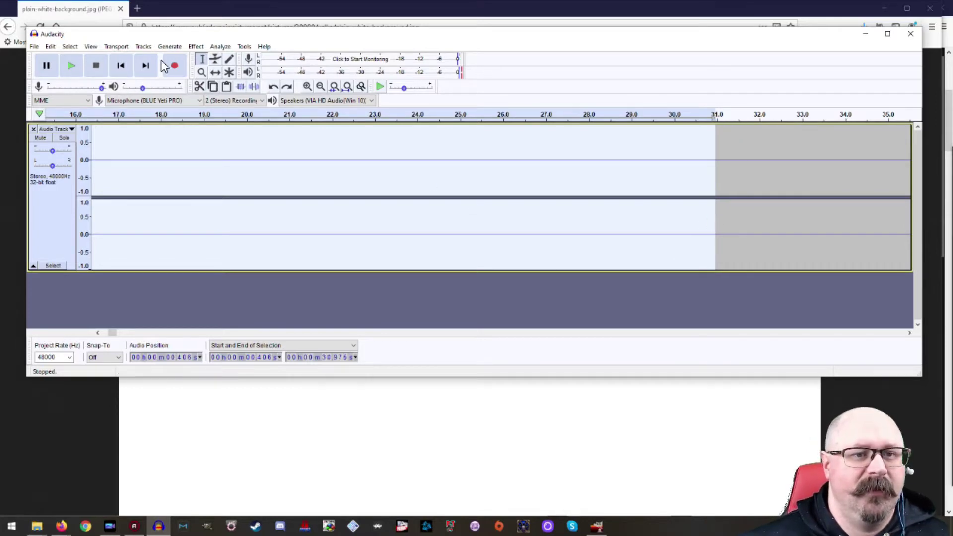
left_click(195, 46)
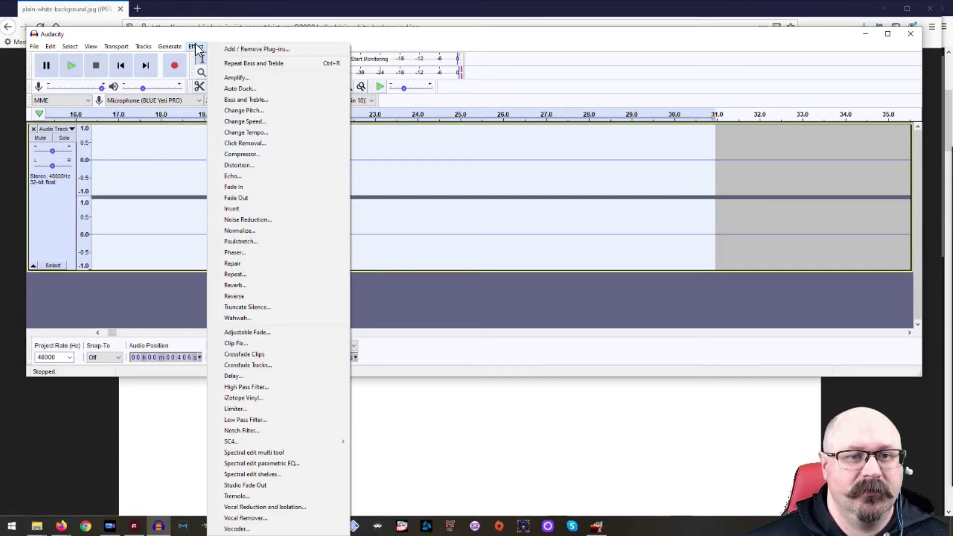
left_click(262, 220)
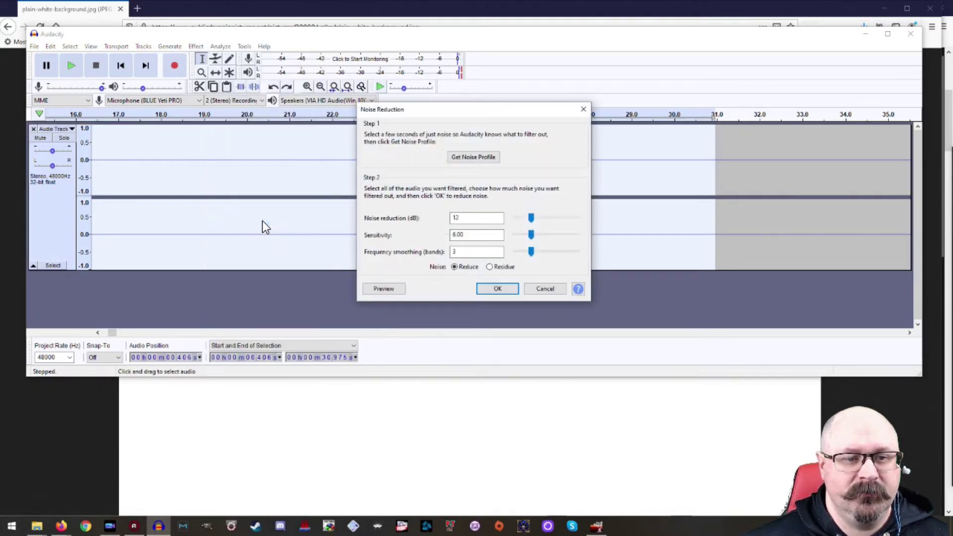
left_click(477, 157)
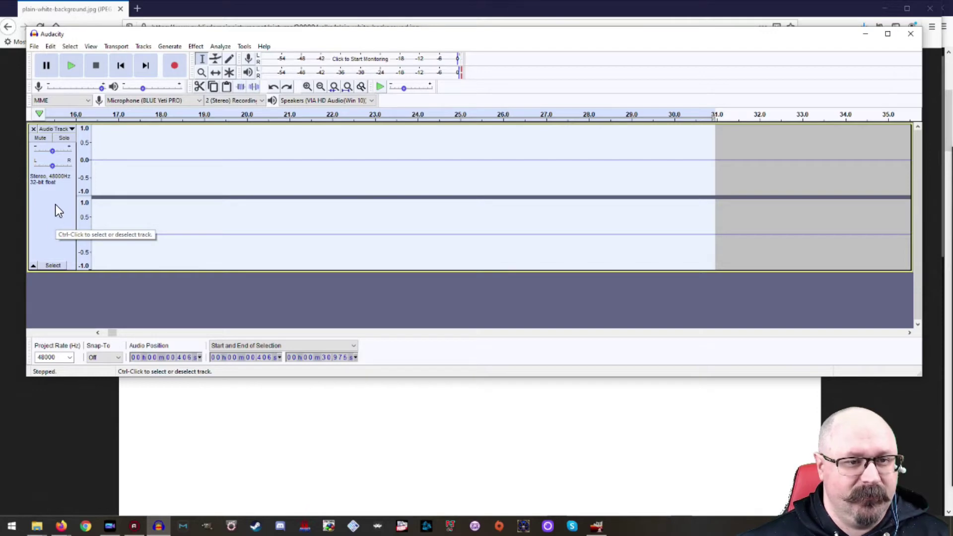
Apply Noise Reduction to the entire track with 12 dB reduction, sensitivity 6.00 and frequency smoothing of 3 bands
left_click(53, 217)
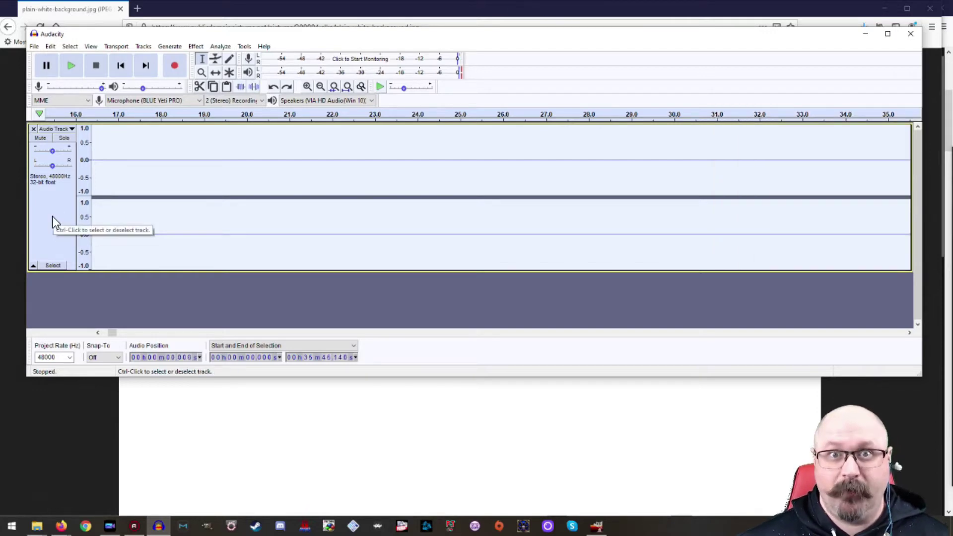
left_click(196, 47)
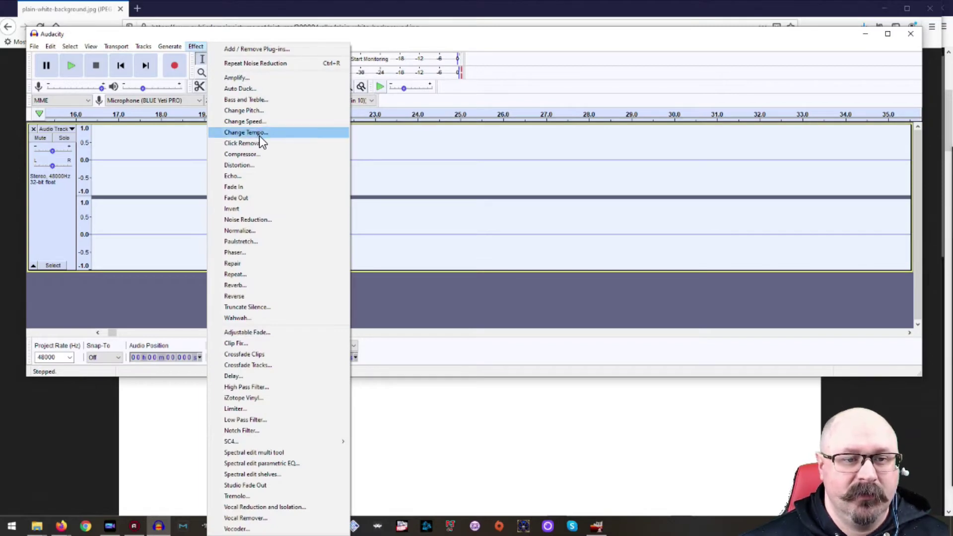
left_click(256, 222)
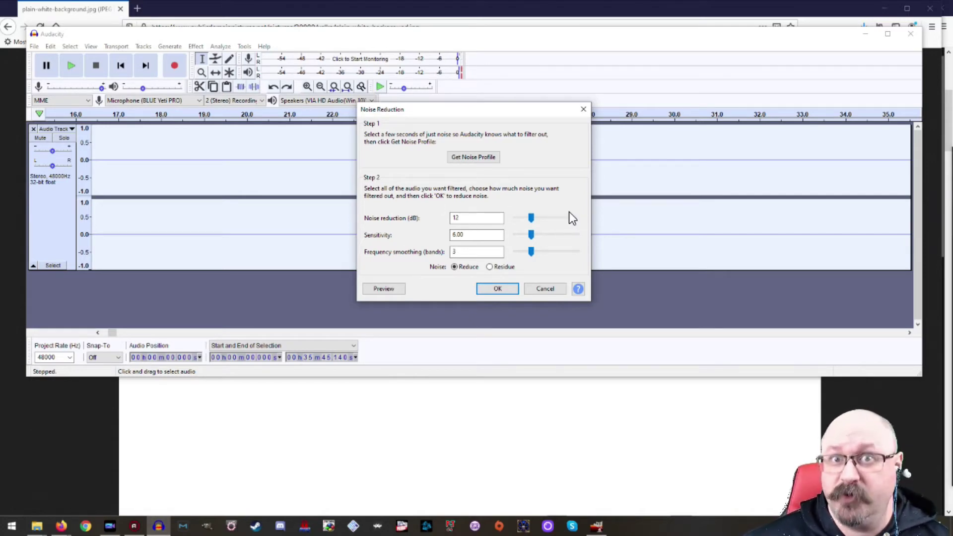
left_click(499, 290)
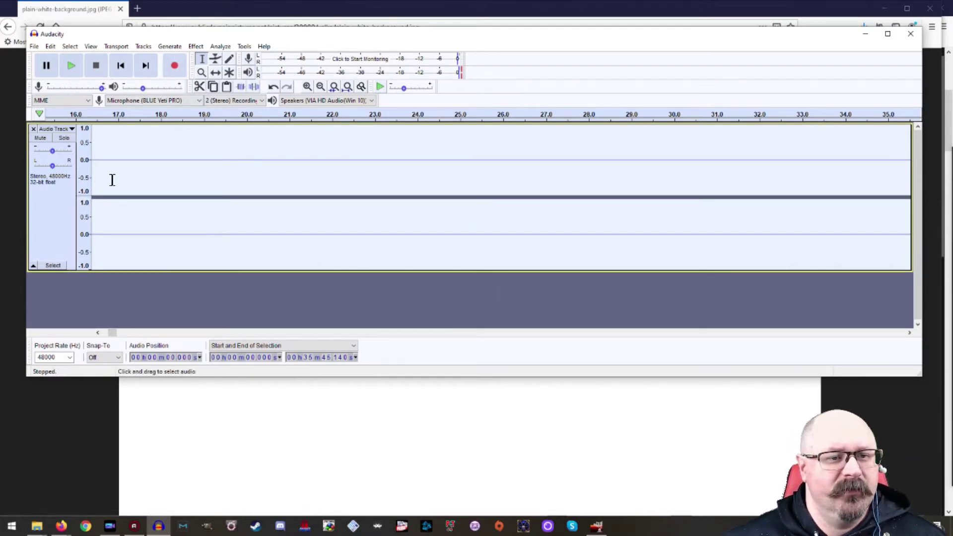
Normalize the whole track to a peak amplitude of -2.0 dB with DC offset removal
left_click(196, 47)
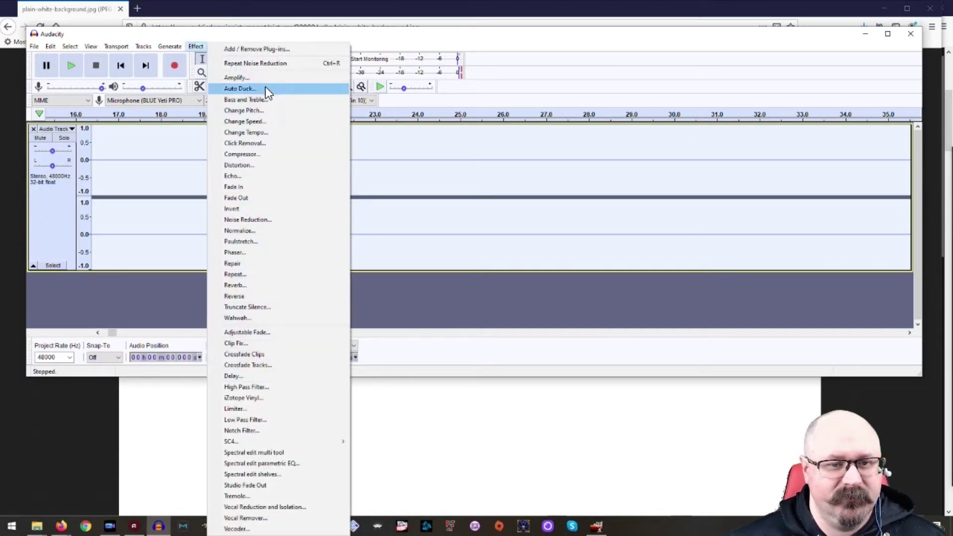
left_click(256, 231)
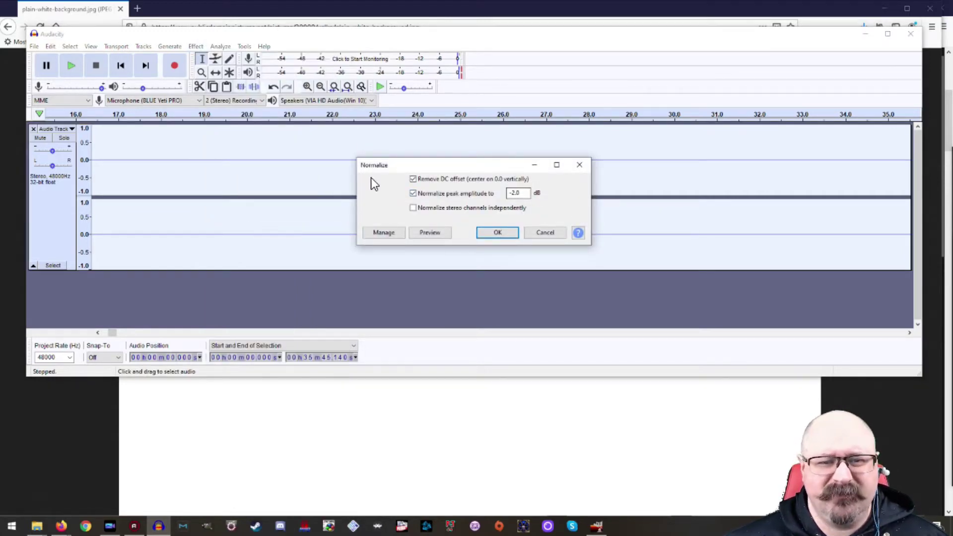
left_click(498, 233)
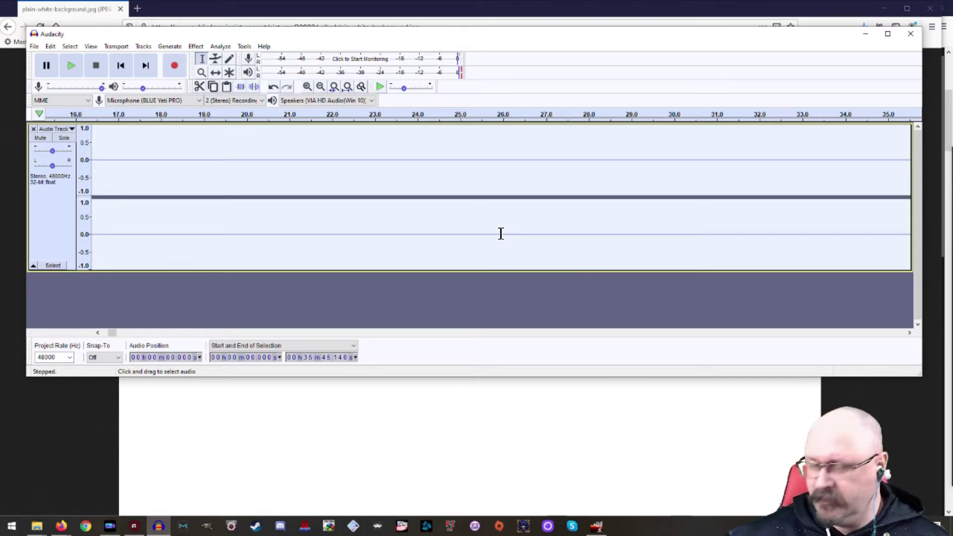
Play the recording from about 49 seconds to check the starting point, and delete all audio before it
left_click(136, 331)
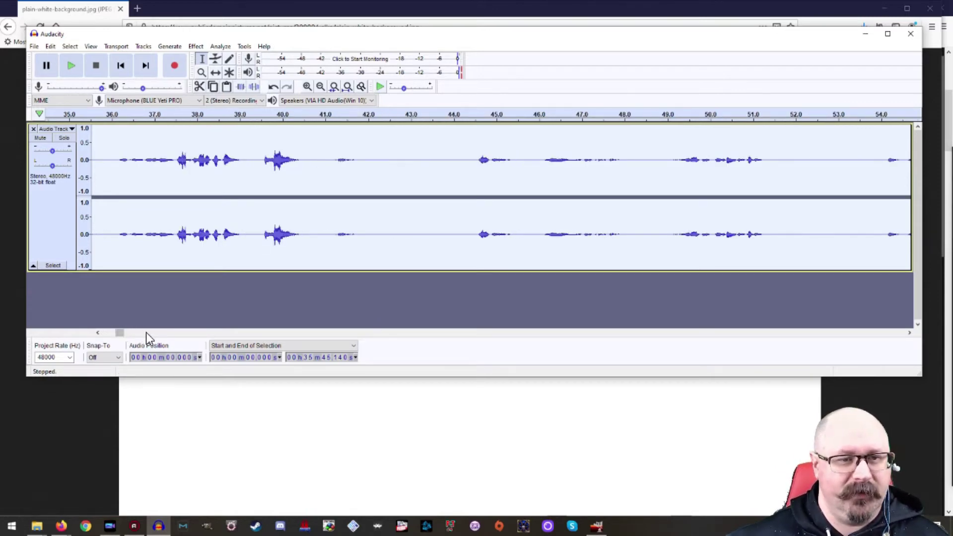
left_click_drag(124, 332, 117, 333)
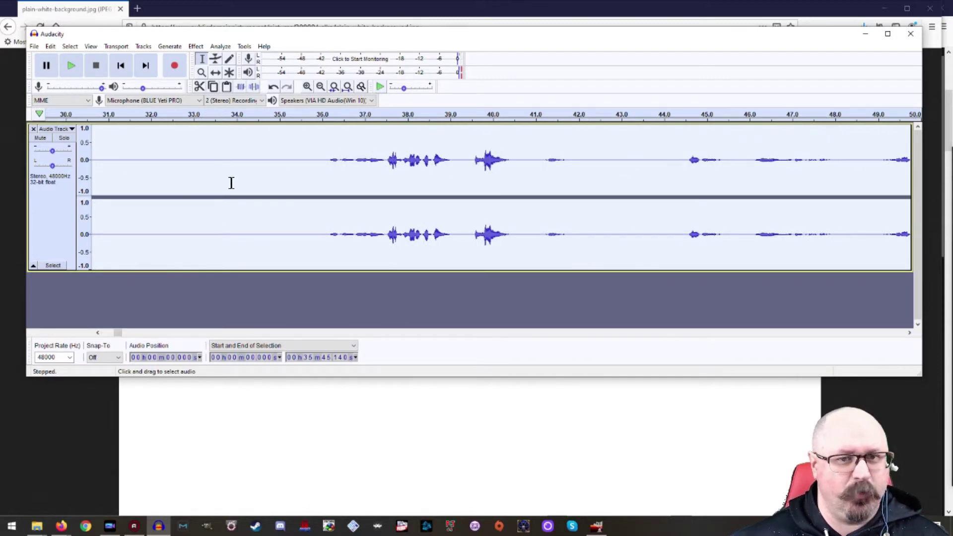
left_click(328, 169)
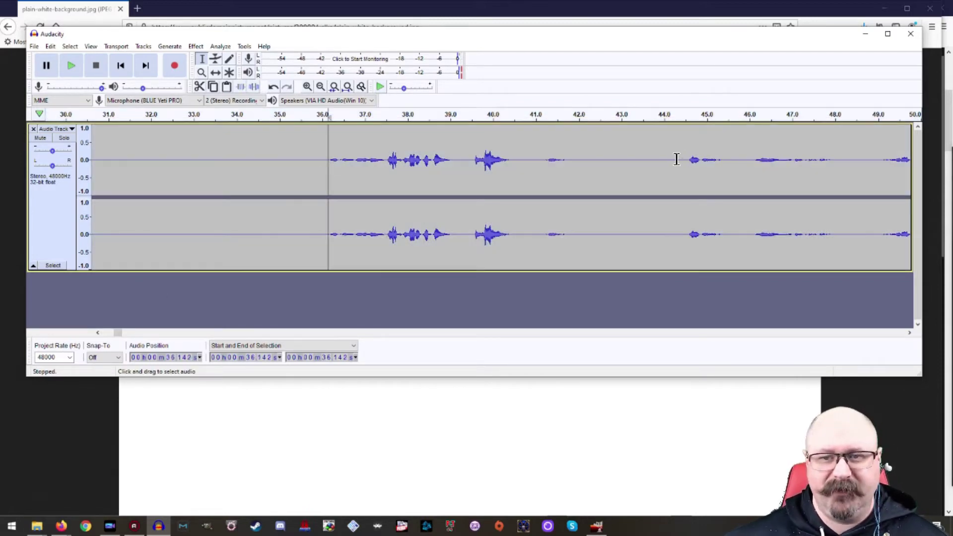
left_click_drag(910, 332, 910, 332)
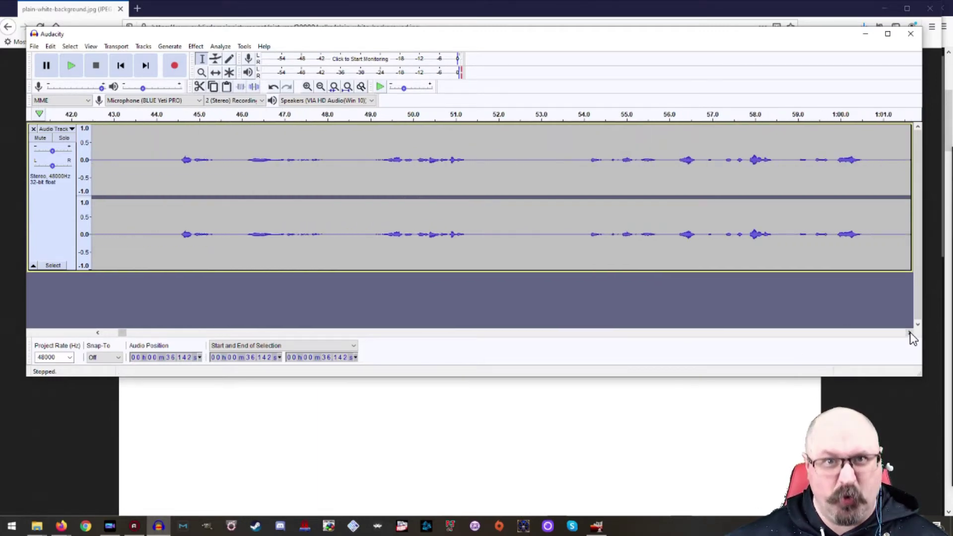
left_click(371, 173)
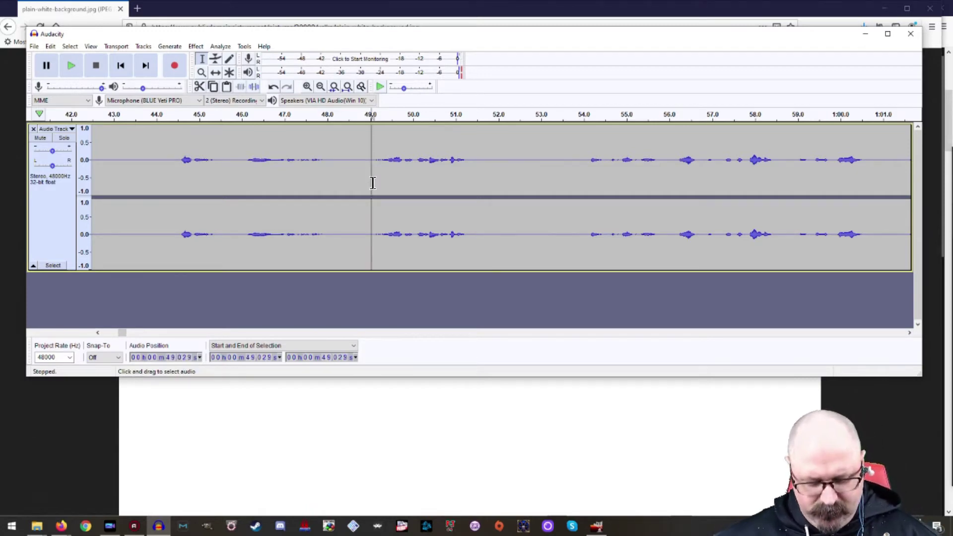
key("space")
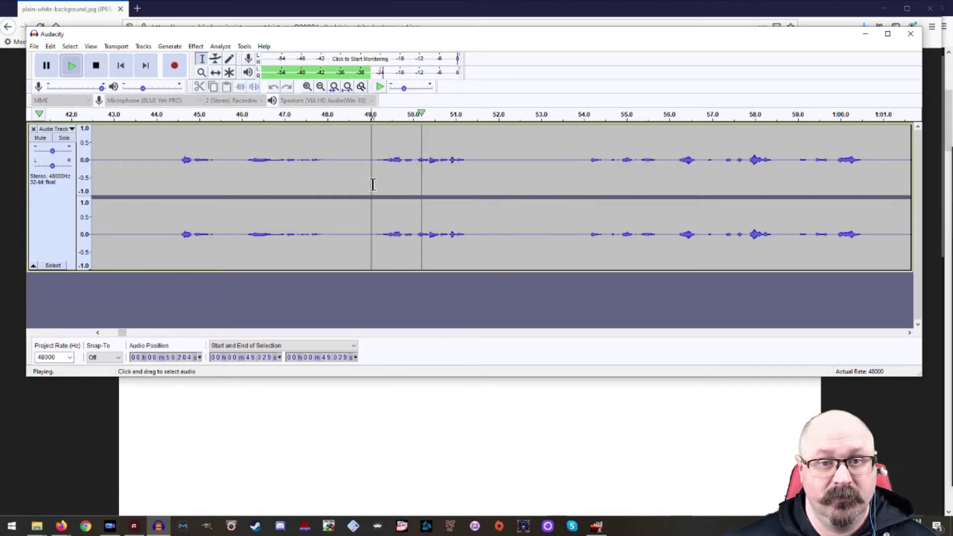
key("space")
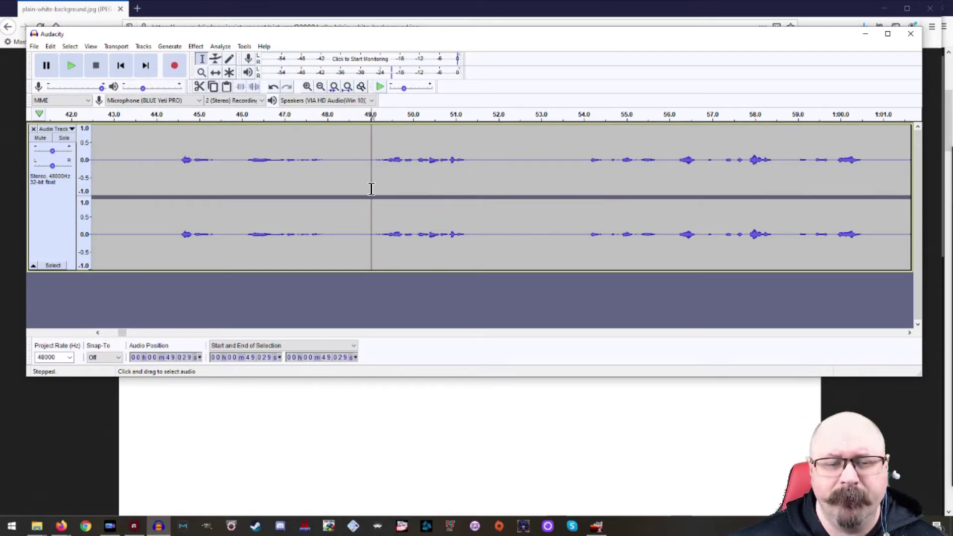
left_click_drag(373, 188, 2, 206)
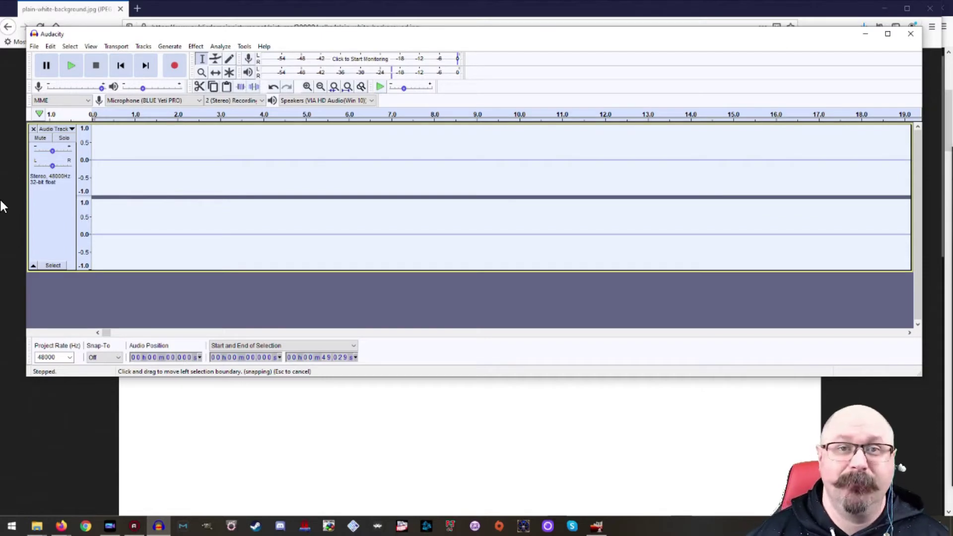
key("ctrl+z")
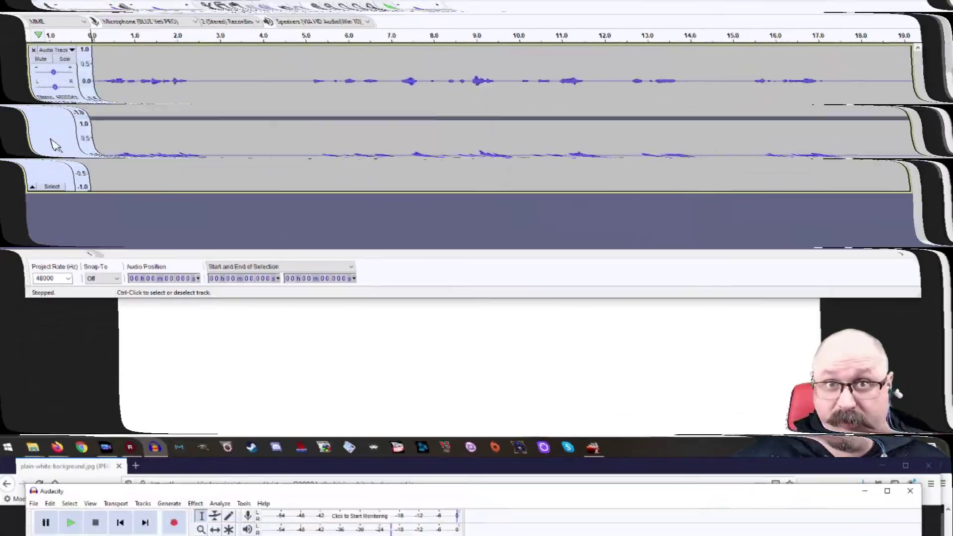
Open the Bass and Treble effect for the whole track and raise the output volume to 14 dB during playback
left_click(57, 219)
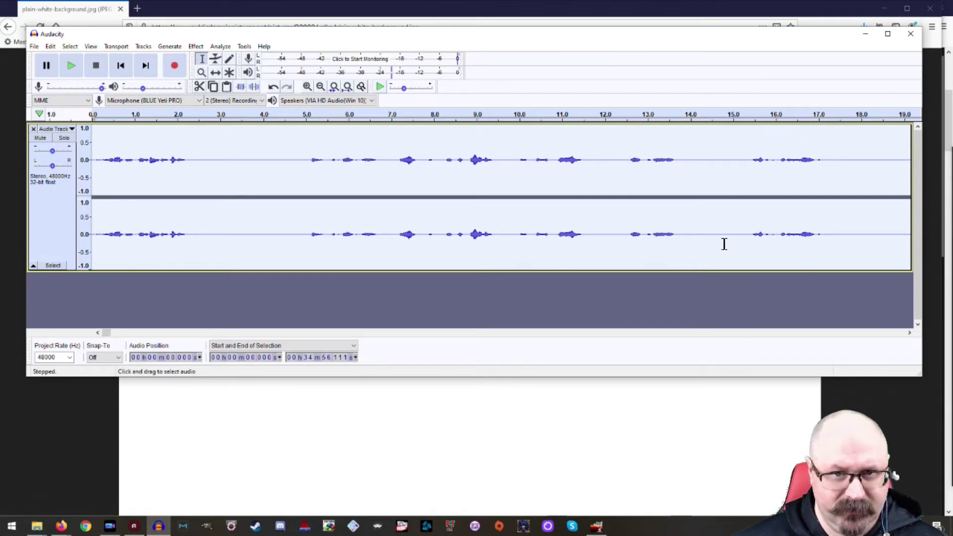
left_click(195, 48)
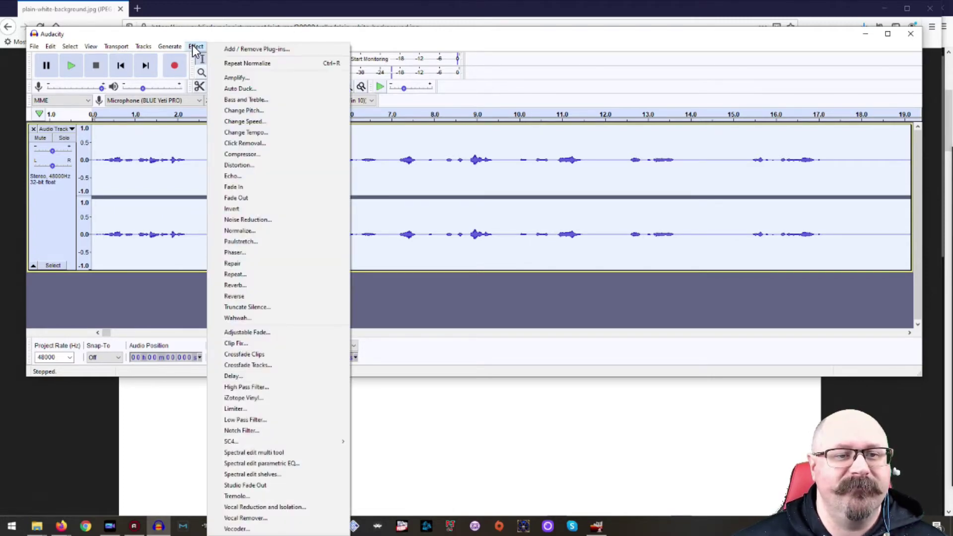
left_click(251, 100)
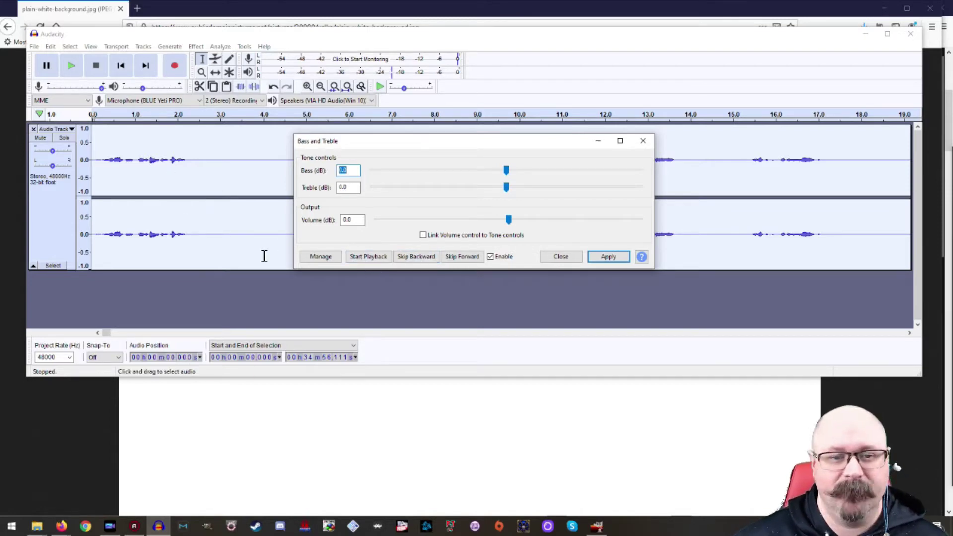
left_click(373, 255)
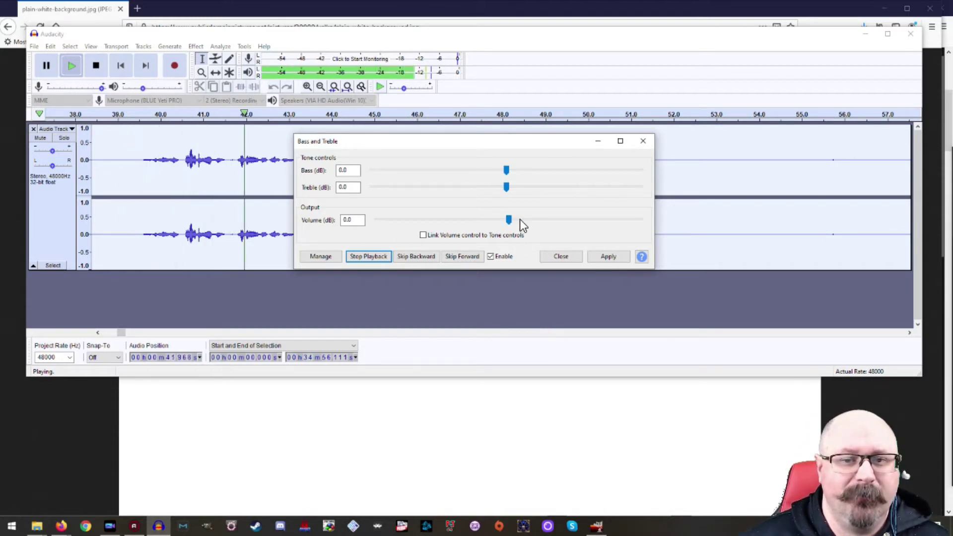
left_click_drag(509, 219, 551, 219)
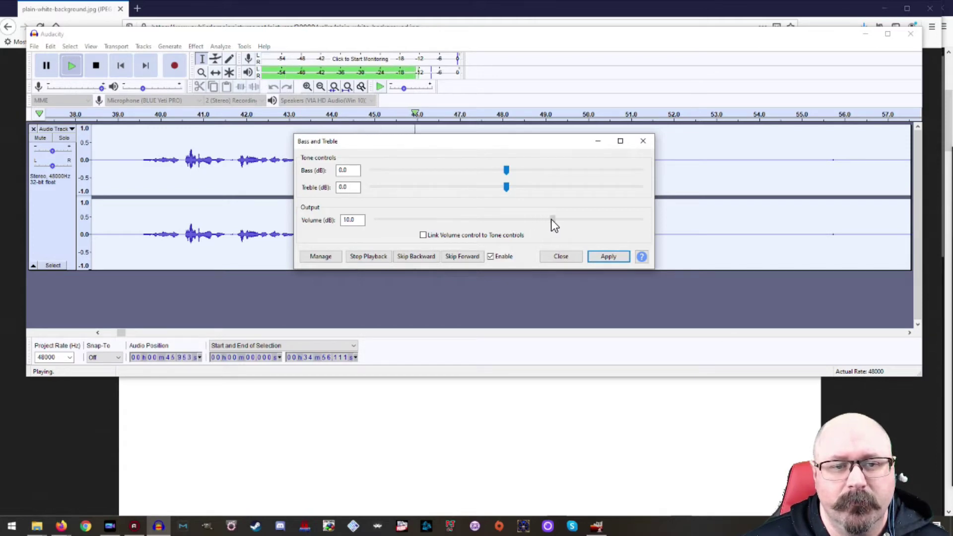
left_click_drag(551, 219, 569, 218)
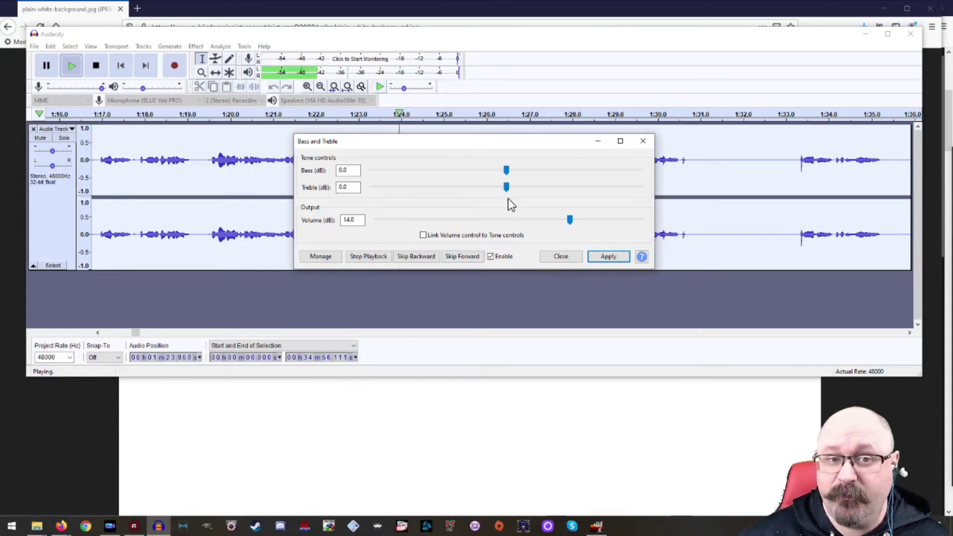
Set the bass to 15 dB and the treble to 7 dB, apply the effect and close it
left_click_drag(505, 171, 576, 183)
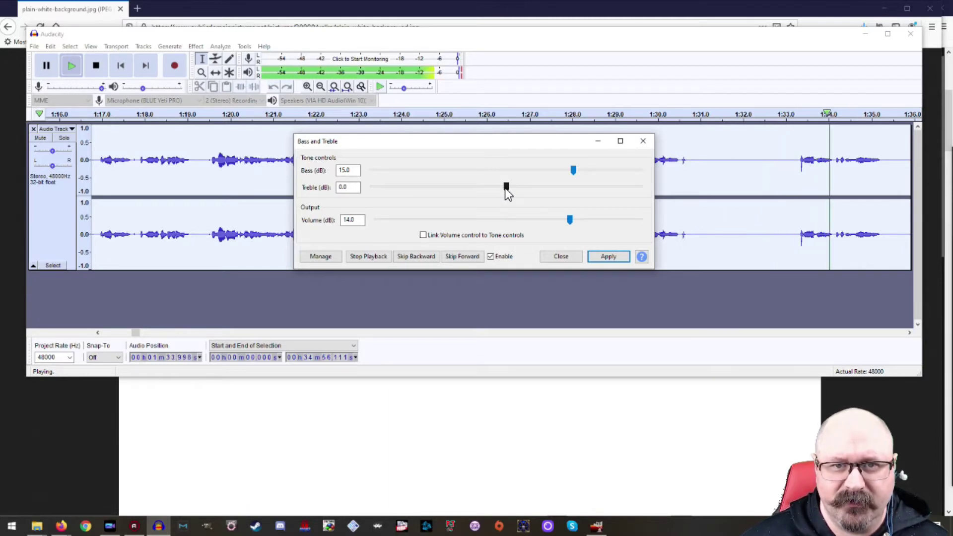
left_click_drag(506, 189, 535, 192)
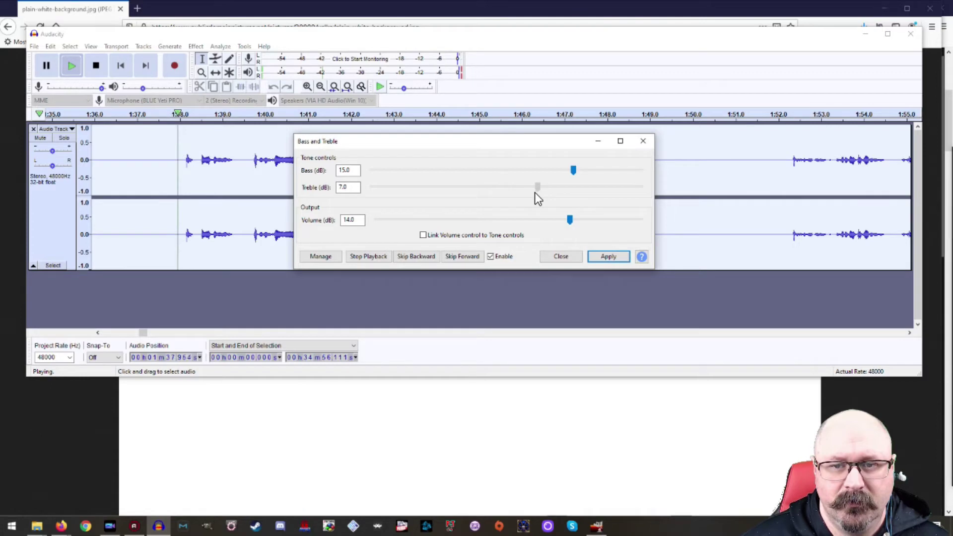
left_click_drag(535, 192, 536, 190)
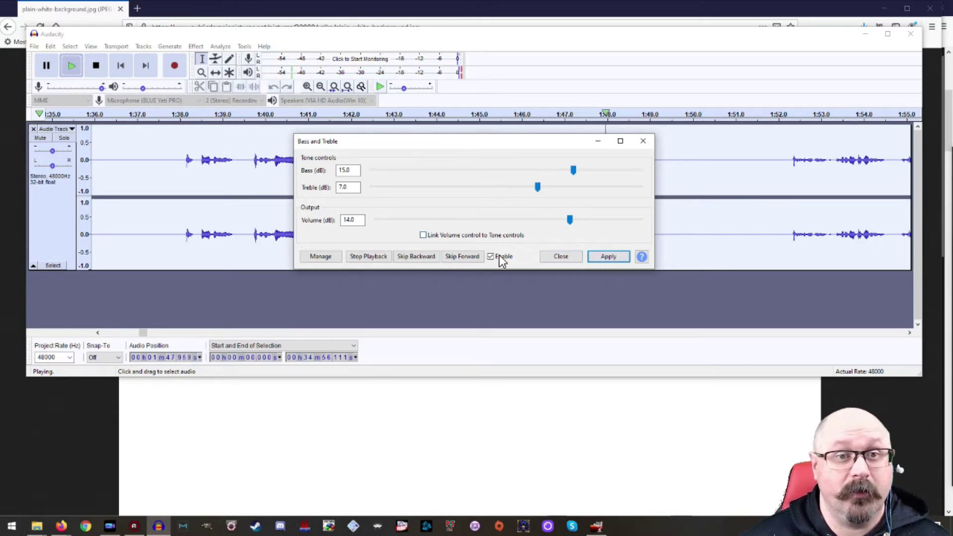
left_click(608, 256)
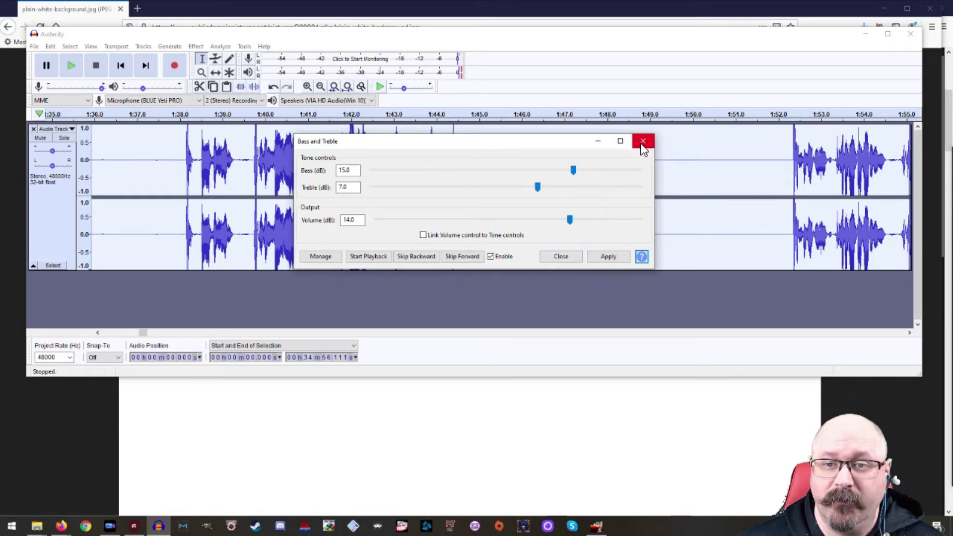
left_click(560, 257)
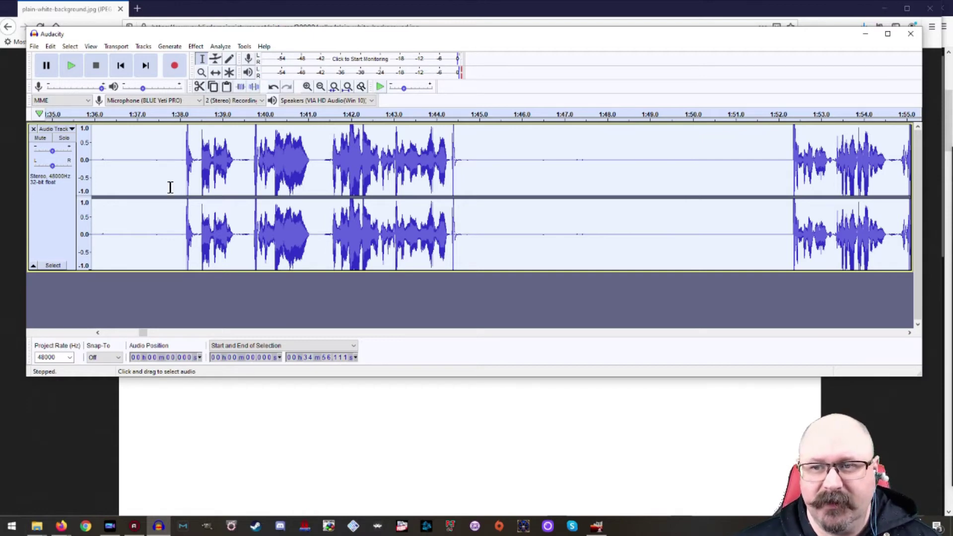
Examine the processed waveform from about 1:38 to 2:14 for its peak levels
left_click(181, 169)
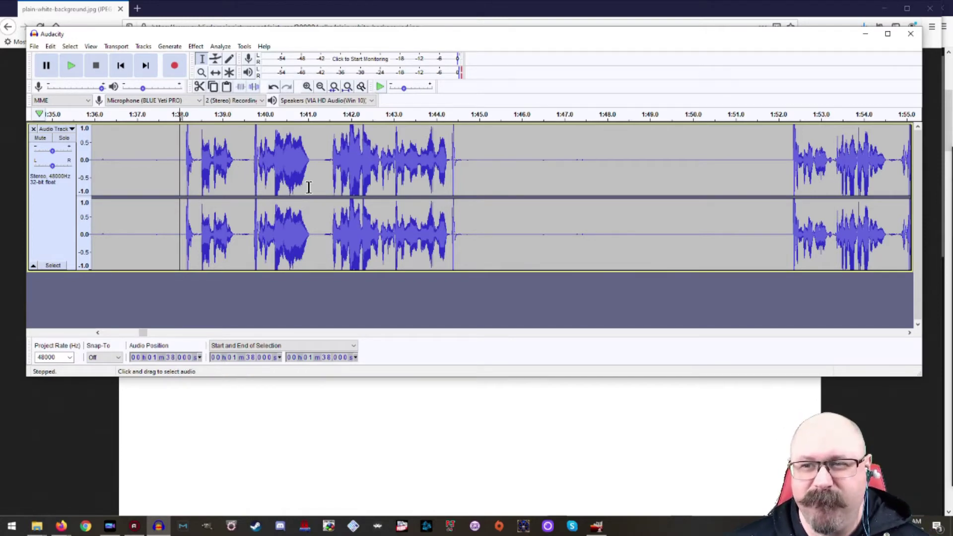
left_click(897, 332)
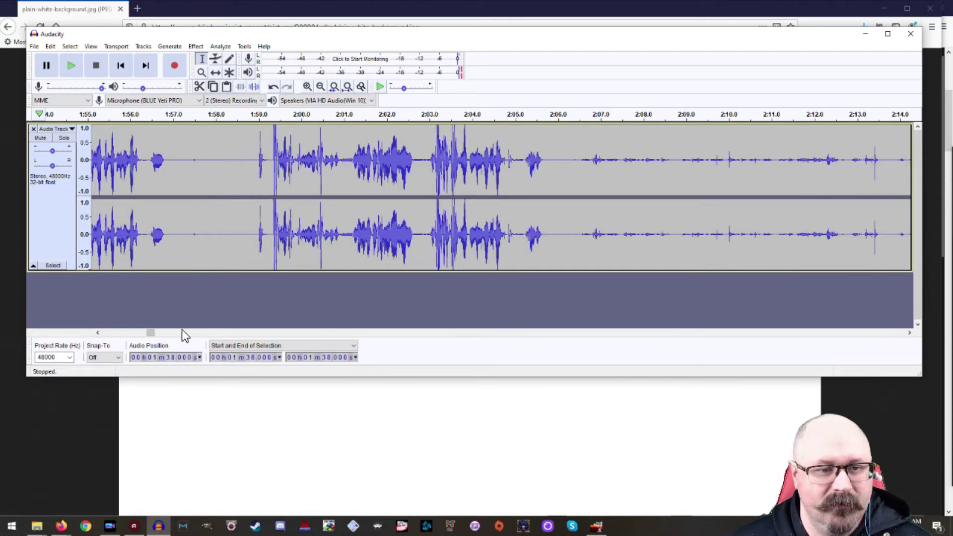
left_click(96, 332)
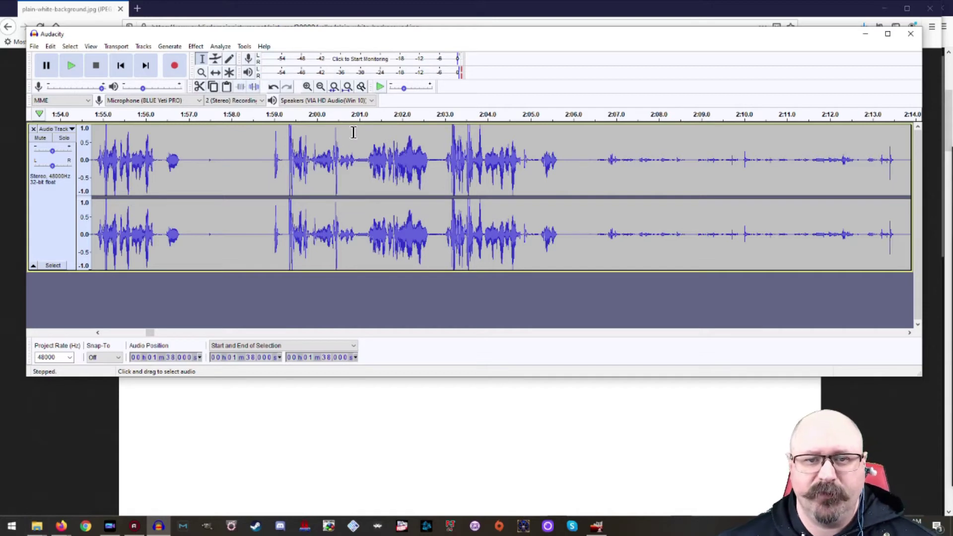
Play the processed recording from about 1:58.7 and again from about 2:03.5 to check the speech and the quiet gap after it
left_click(261, 178)
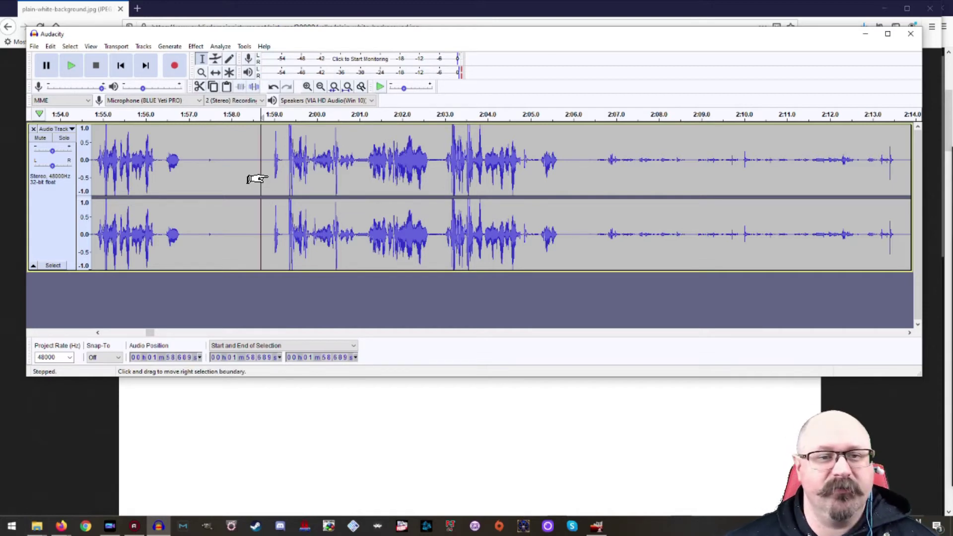
key("space")
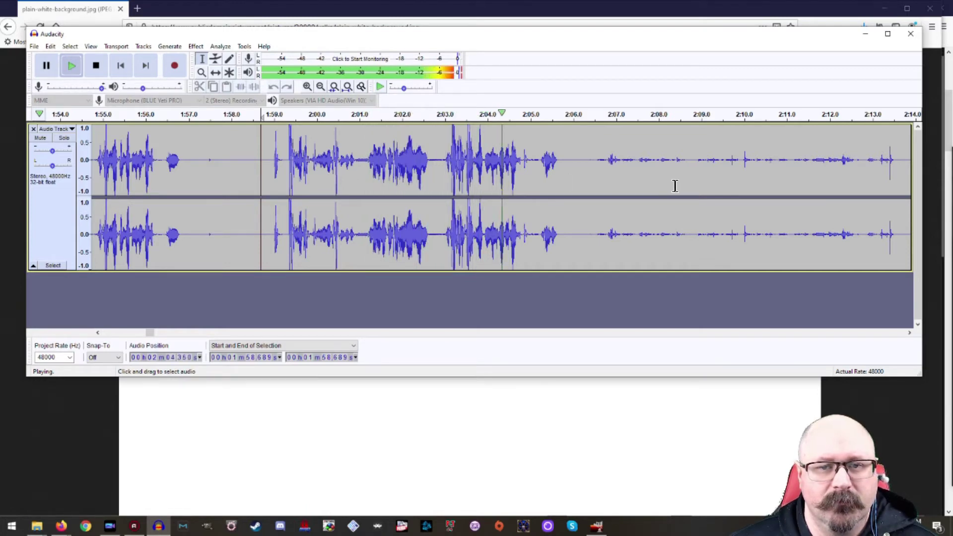
key("space")
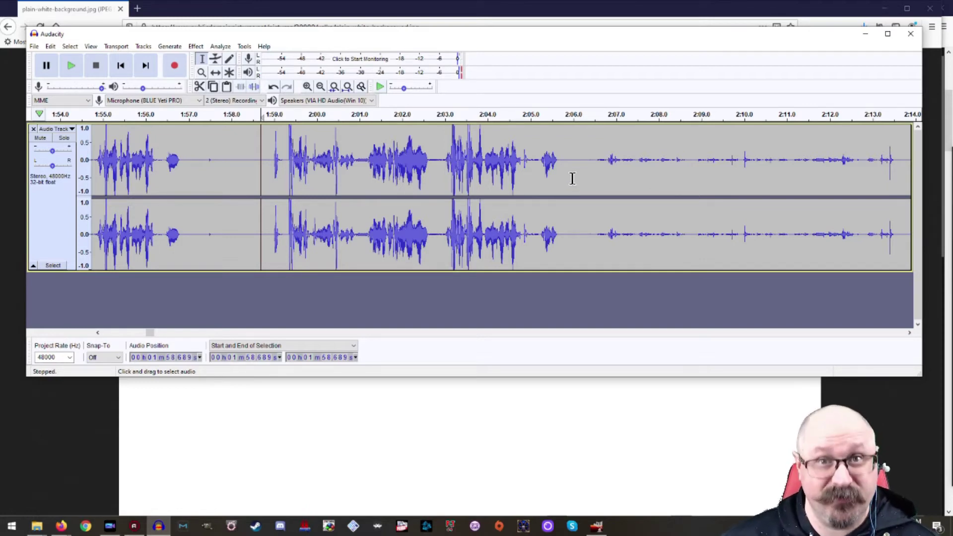
left_click(468, 174)
key("space")
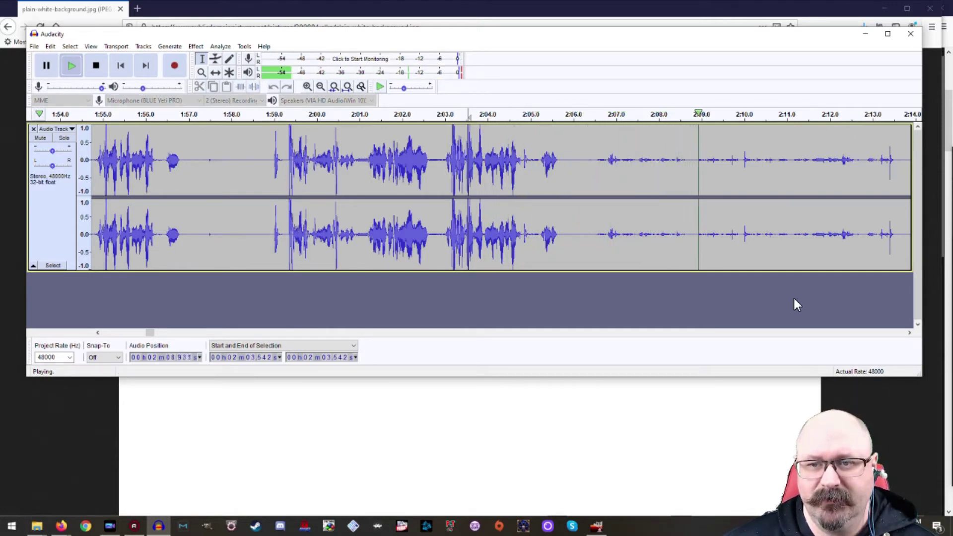
key("space")
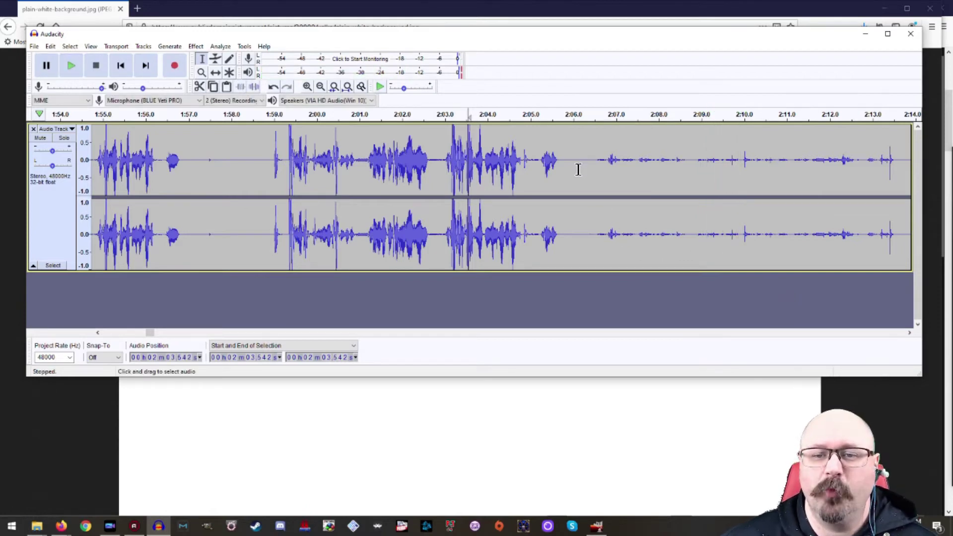
Replace the low-level noise between about 2:05.8 and 2:18.0 with generated silence of the same duration
left_click_drag(563, 170, 863, 194)
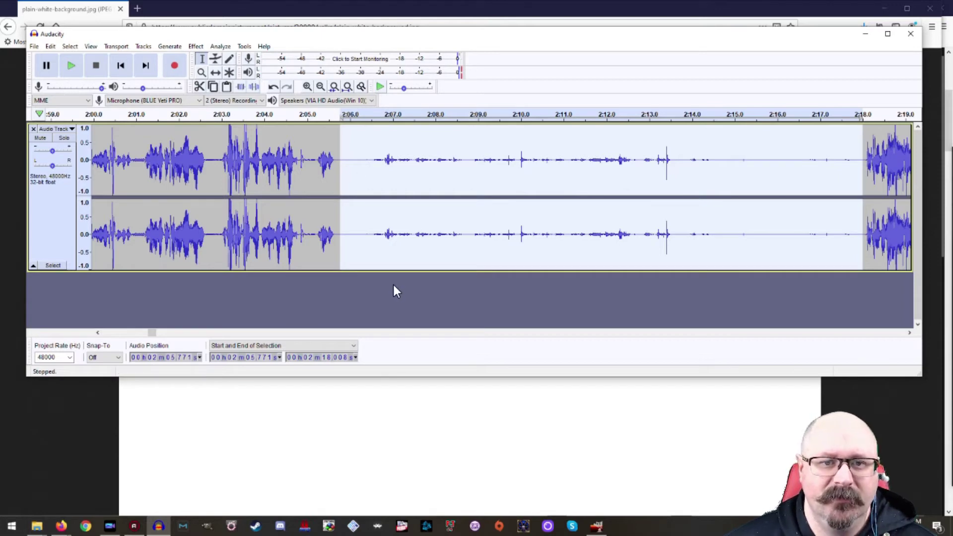
left_click(167, 46)
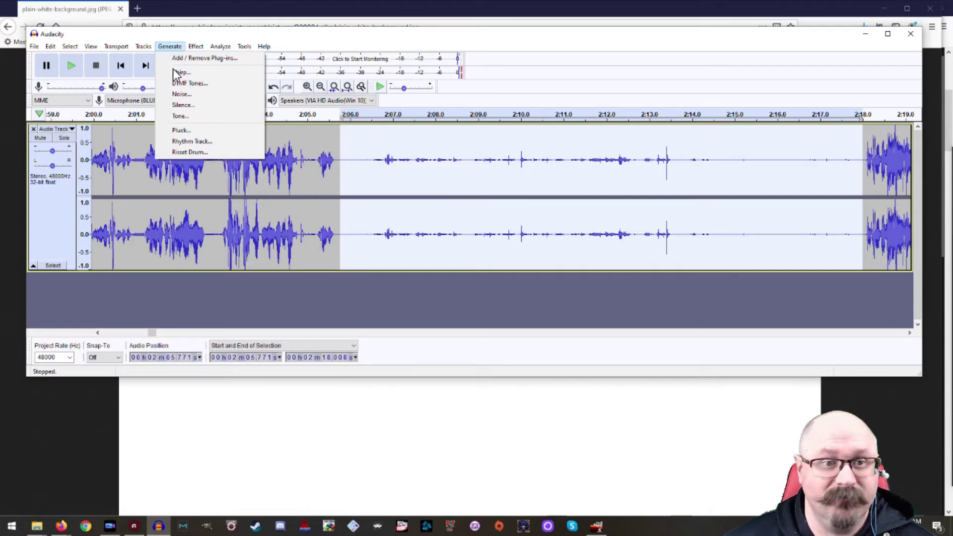
left_click(179, 105)
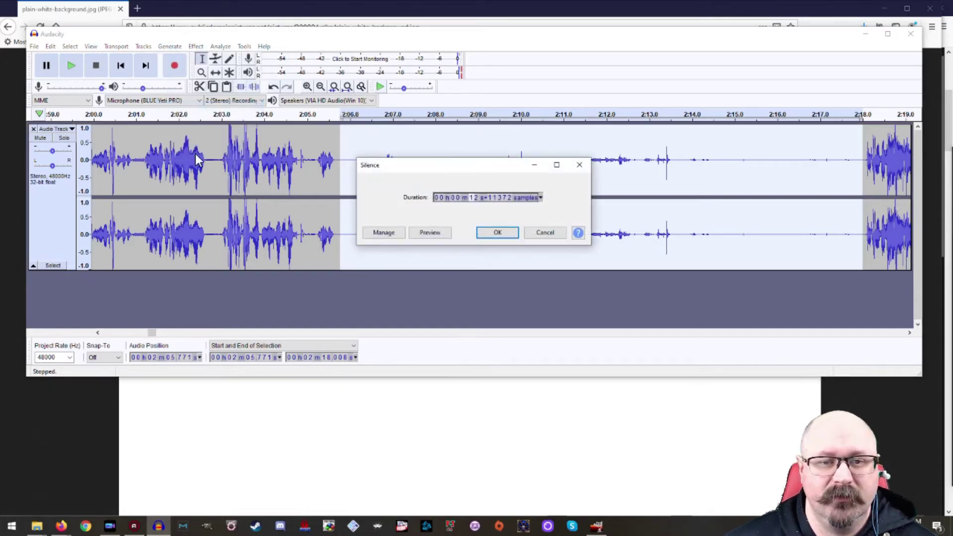
left_click(499, 233)
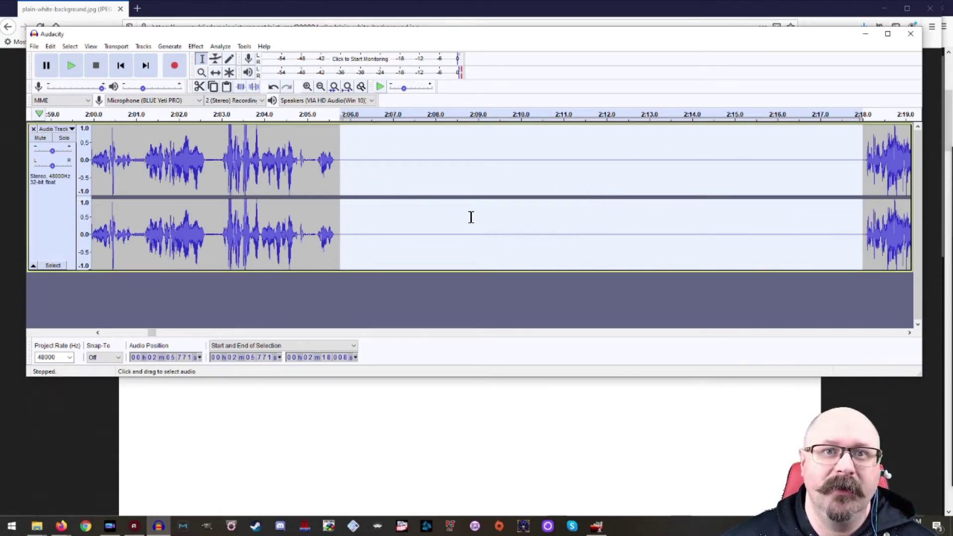
Play from about 2:04.3 into the silenced gap, and delete the silence between about 2:05.9 and 2:17.5
left_click(336, 142)
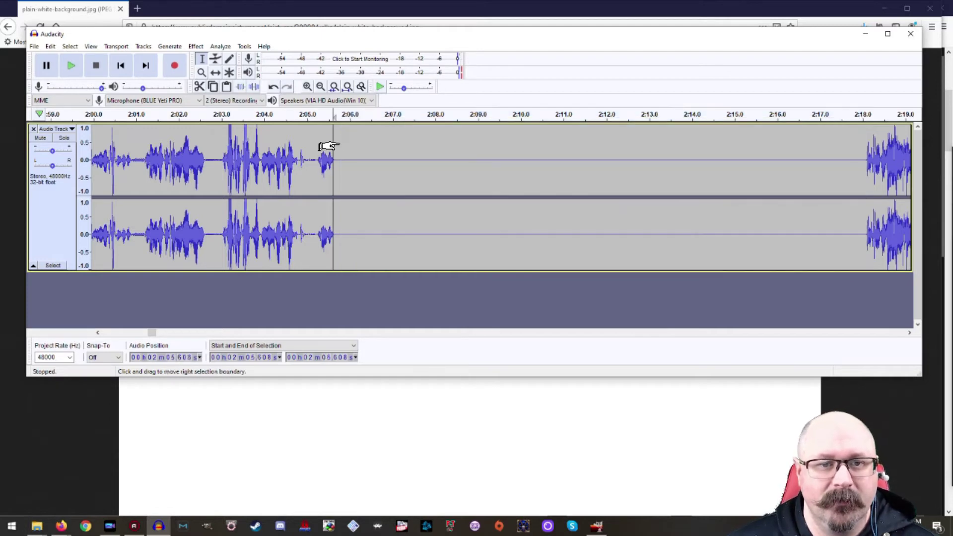
left_click(276, 161)
key("space")
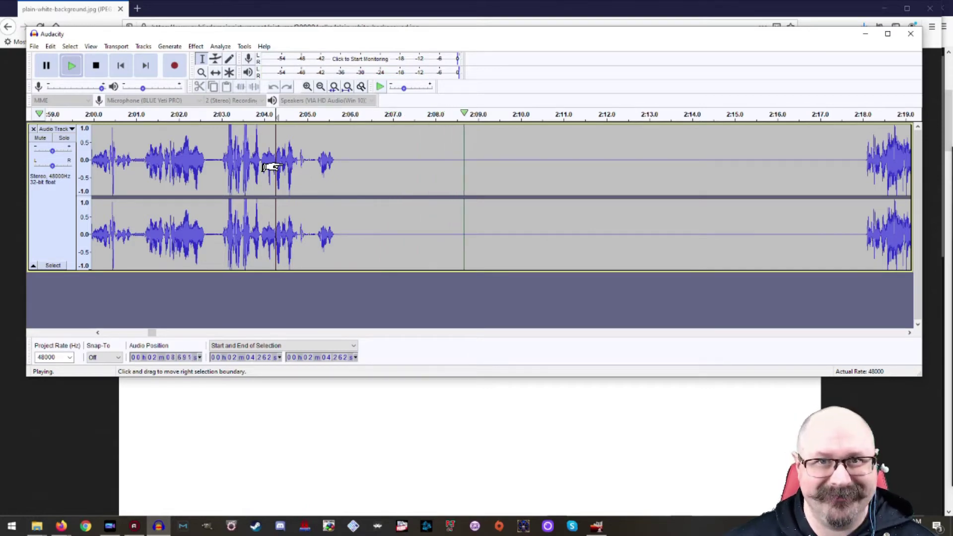
key("space")
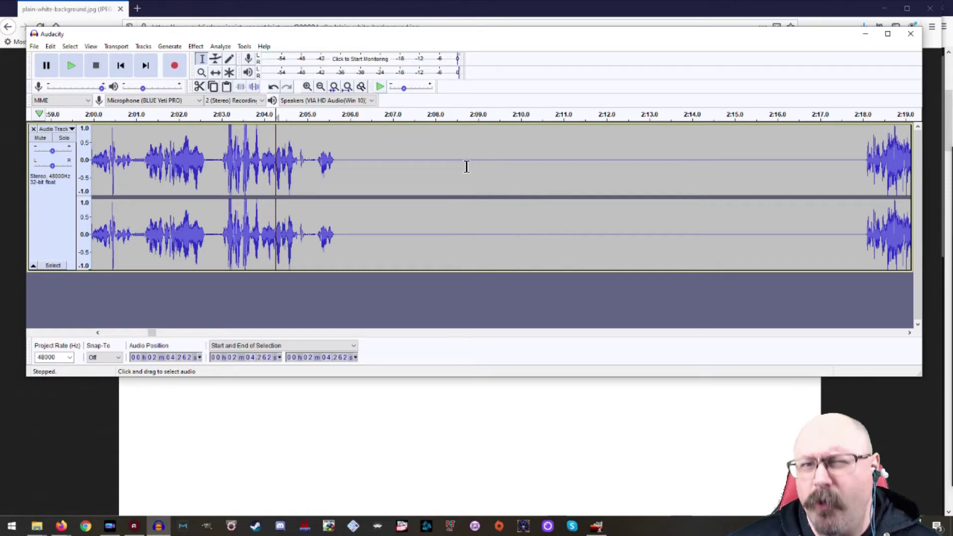
left_click_drag(346, 171, 839, 189)
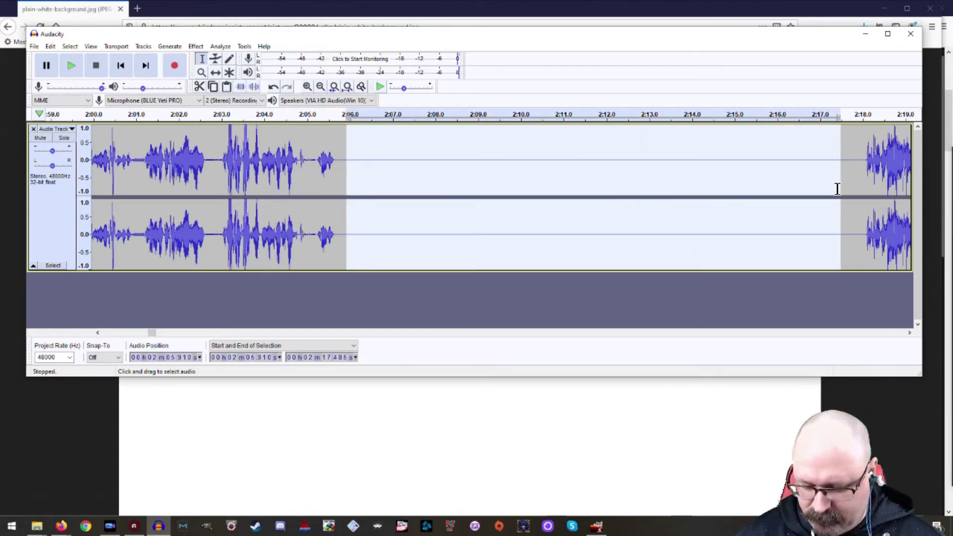
key("Delete")
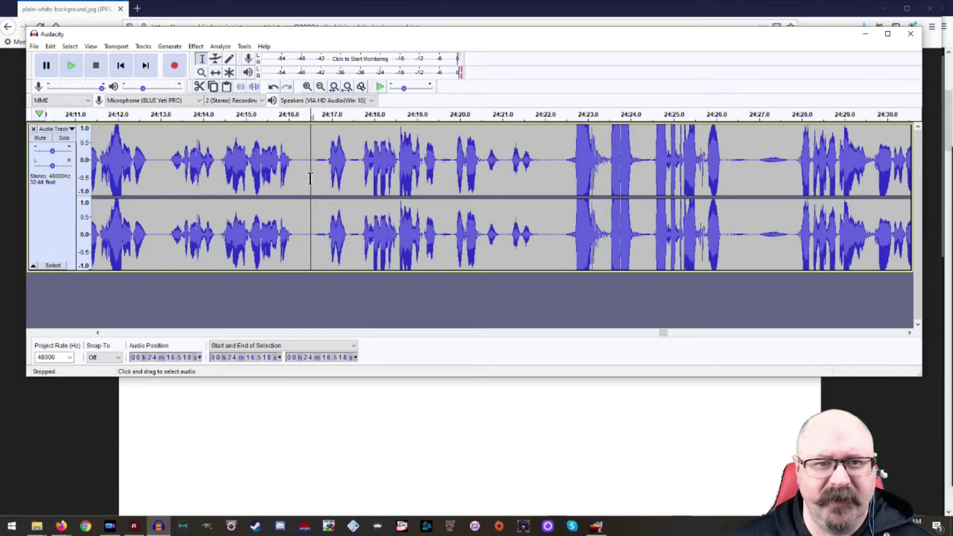
Play the passage from about 24:16.5 to 24:22.2 to listen for breaths between the words
left_click_drag(312, 177, 552, 192)
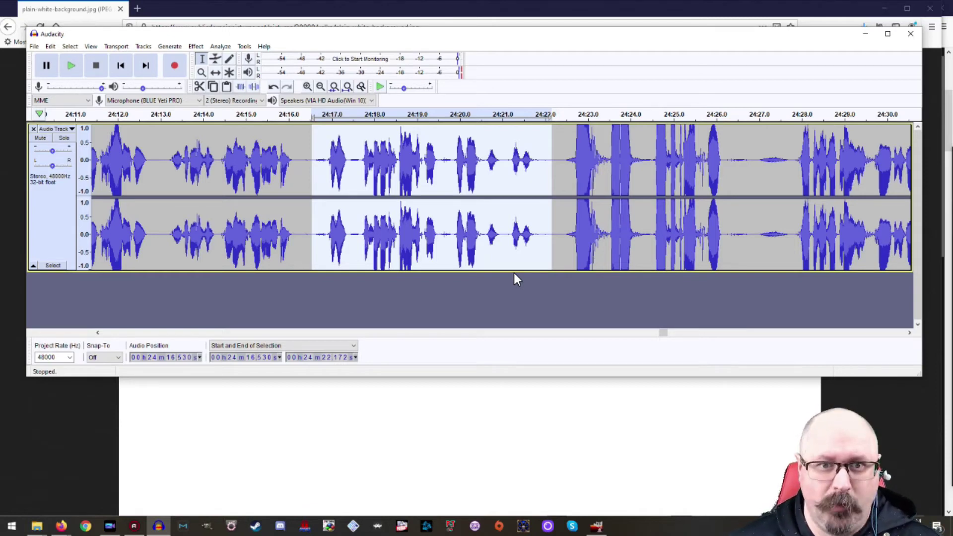
key("space")
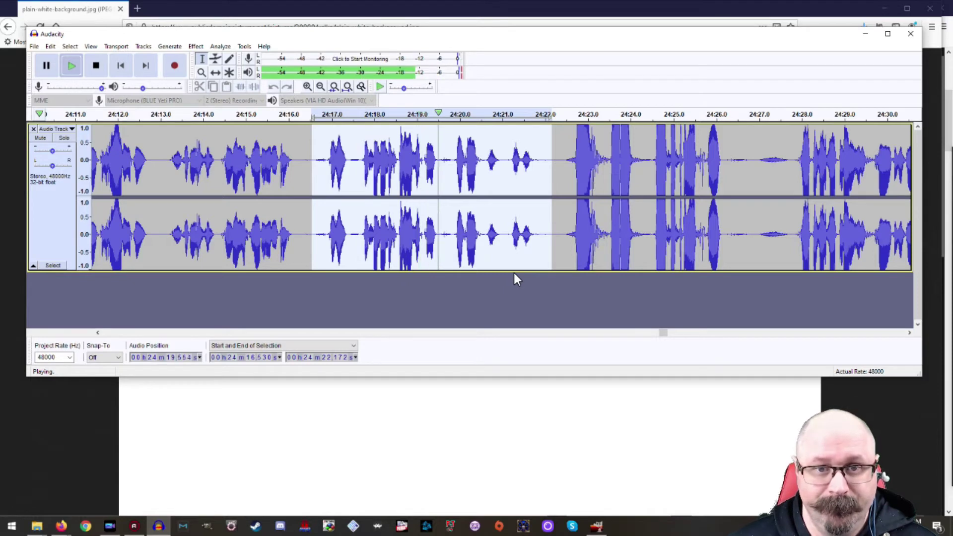
key("space")
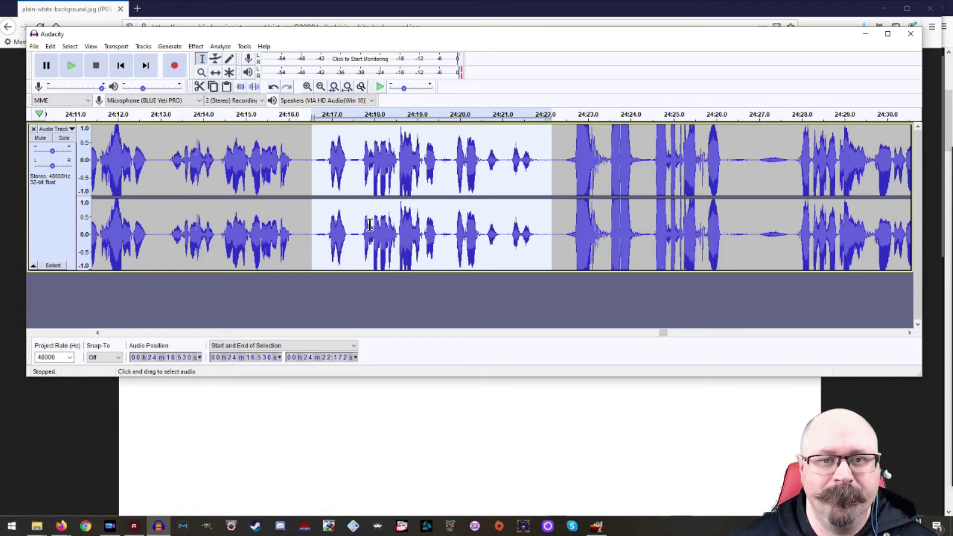
left_click(296, 189)
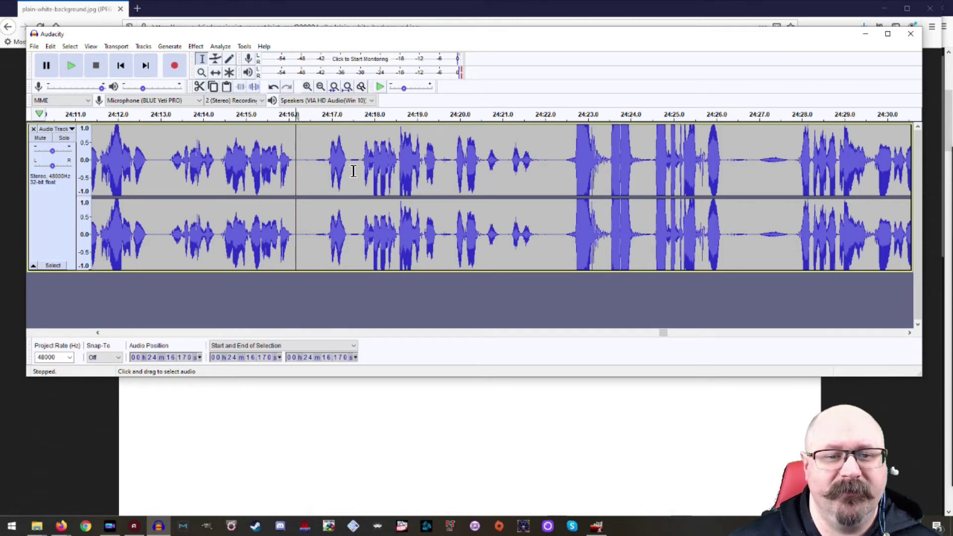
Replace the short gap between words from about 24:17.4 to 24:17.7 with generated silence
left_click_drag(350, 171, 361, 171)
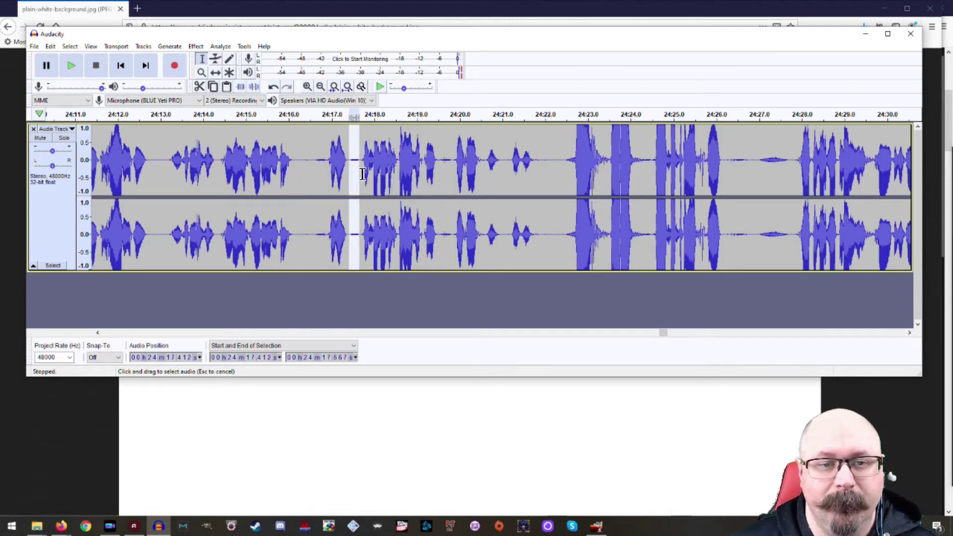
left_click(171, 47)
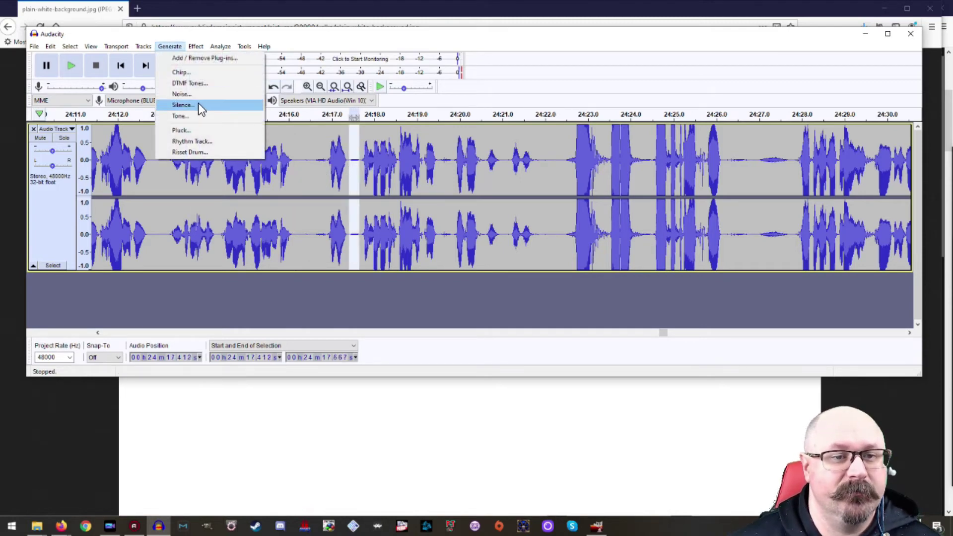
left_click(199, 102)
left_click(498, 233)
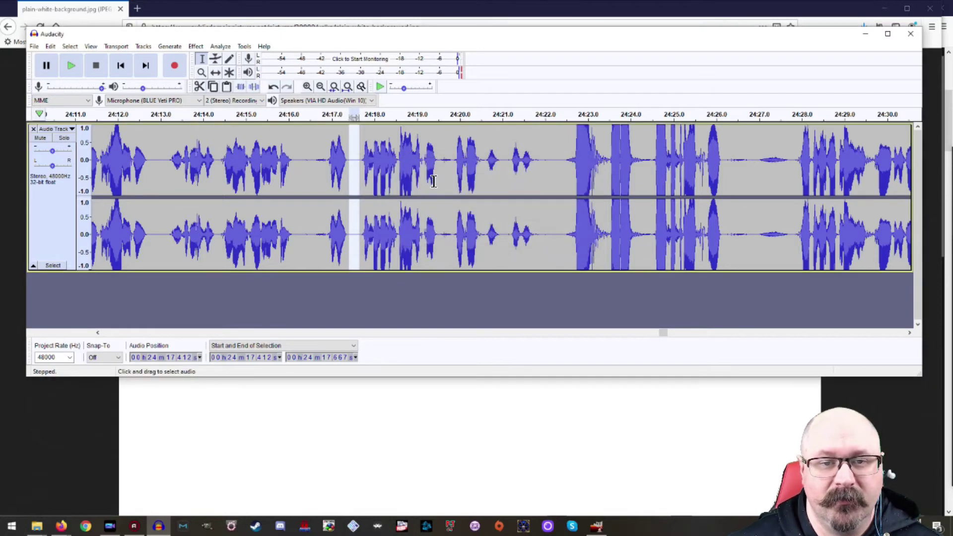
Silence the faint noise between words from about 24:19.5 to 24:19.8
left_click_drag(440, 171, 455, 173)
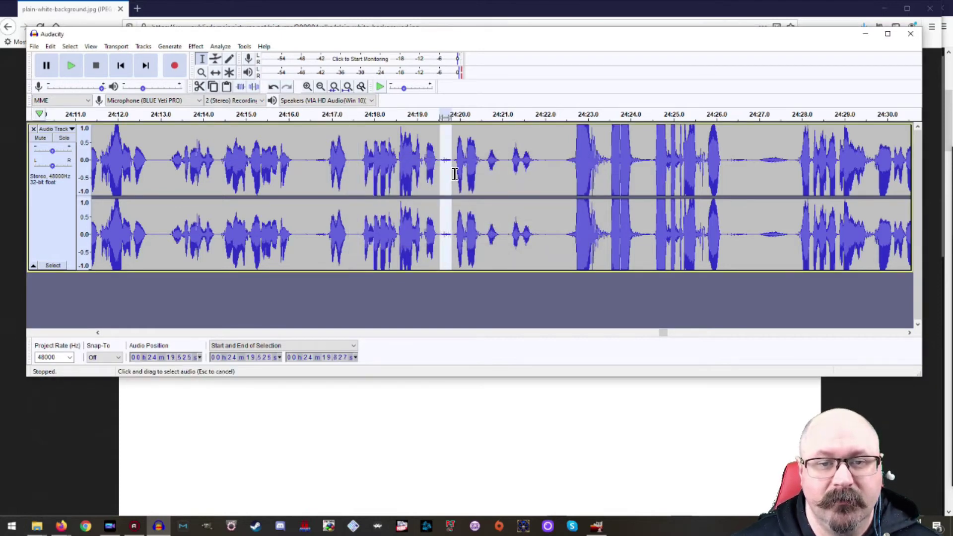
left_click(170, 47)
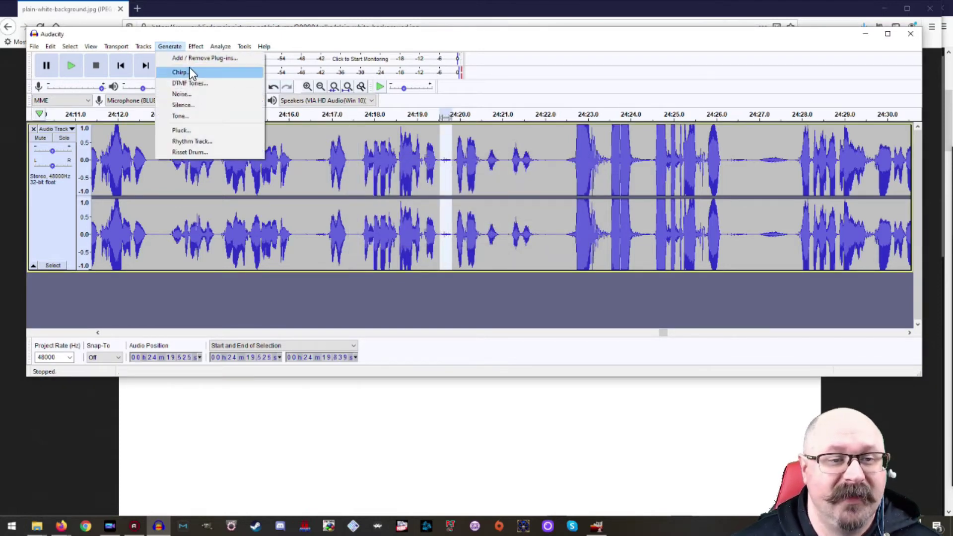
left_click(198, 104)
left_click(497, 233)
Silence the faint noise before the phrase, from about 24:16.5 to 24:16.9
left_click_drag(308, 172, 327, 171)
left_click(169, 46)
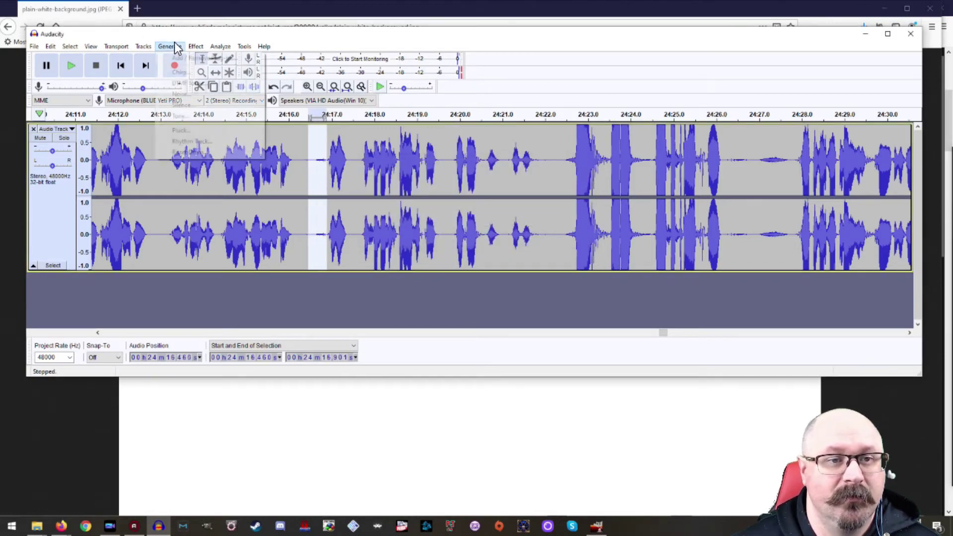
left_click(196, 104)
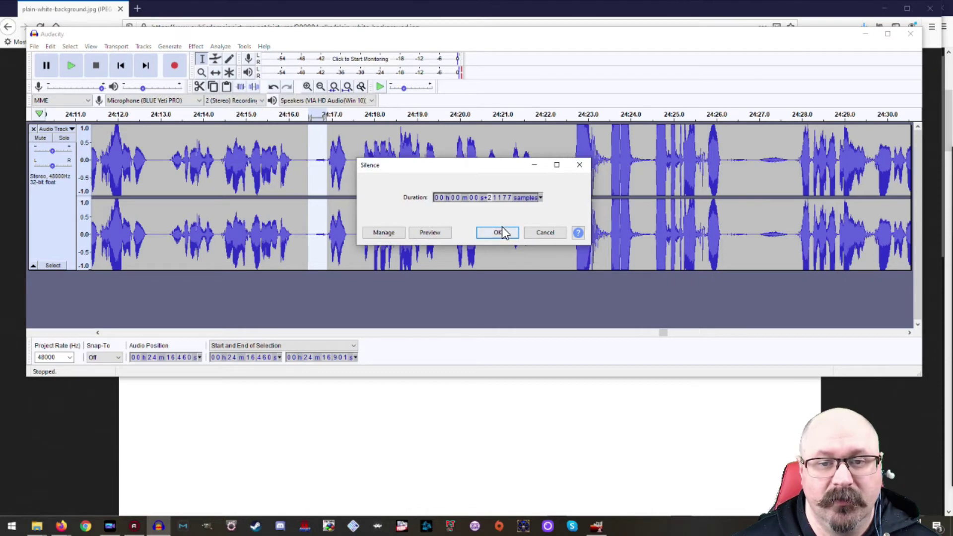
left_click(498, 233)
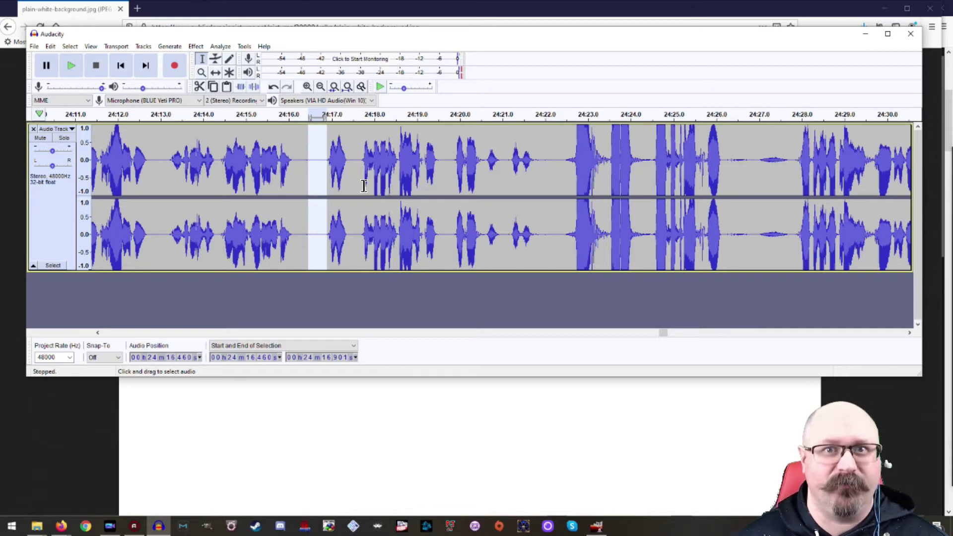
Play the edited passage from about 24:16.5 to 24:22.0 to check the silenced gaps
left_click(310, 181)
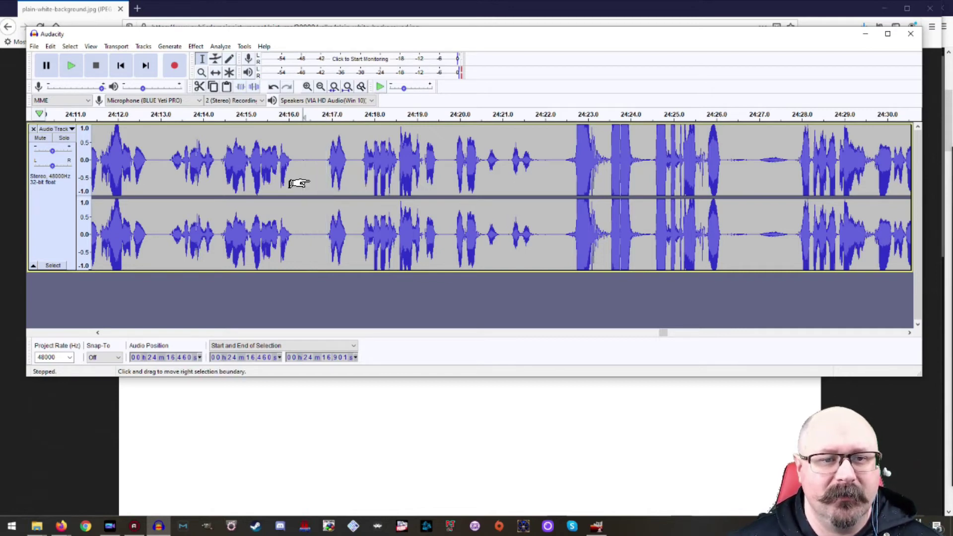
left_click_drag(315, 179, 546, 196)
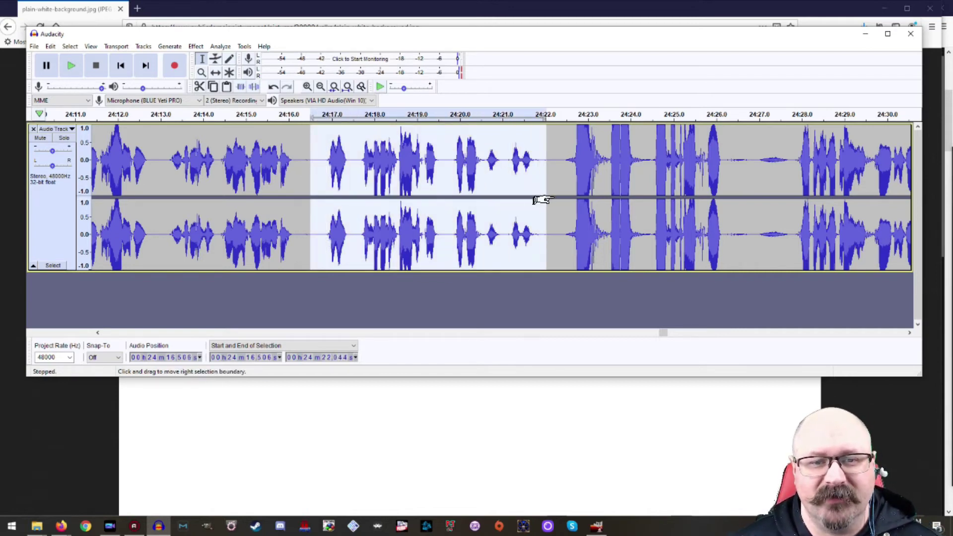
key("space")
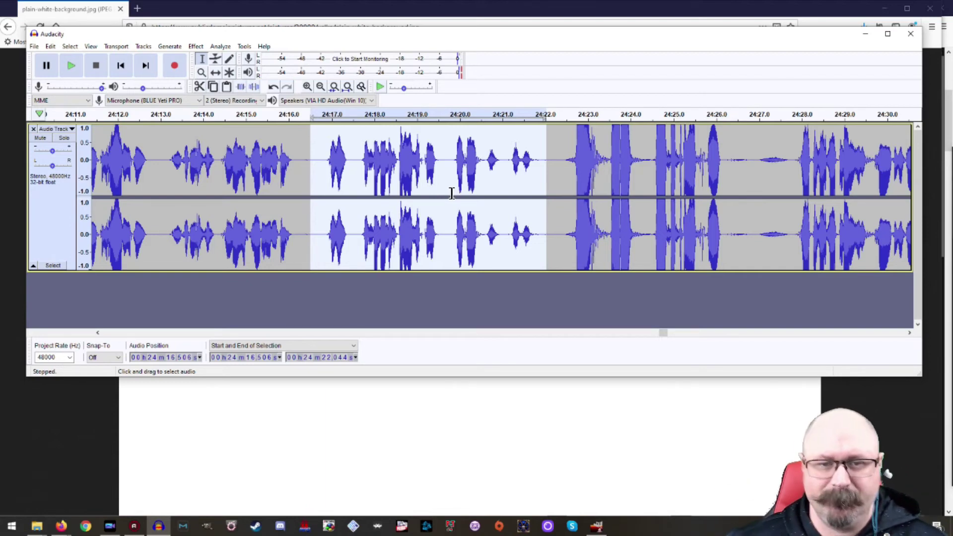
left_click(298, 178)
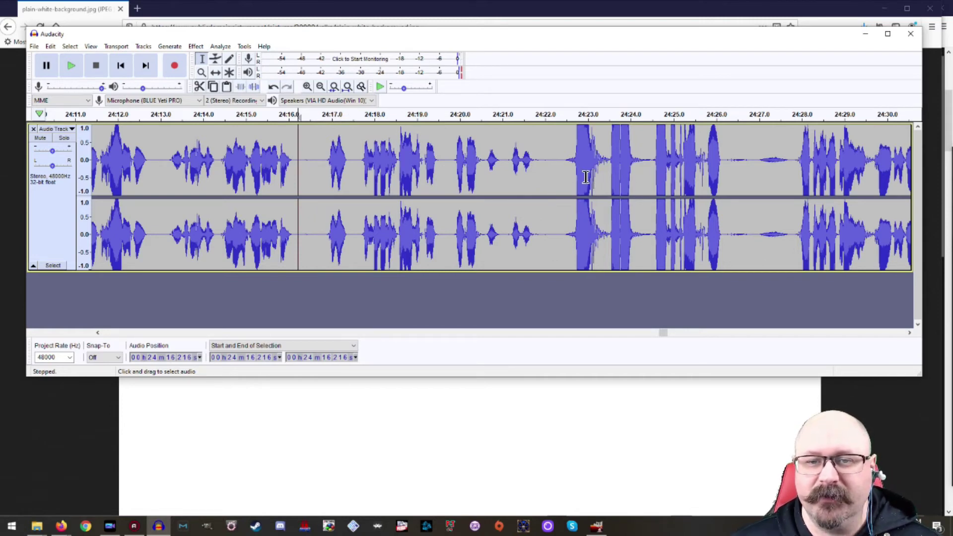
Select the loud passage from about 24:22.4 to 24:26.3 and play it back
left_click_drag(562, 175, 734, 217)
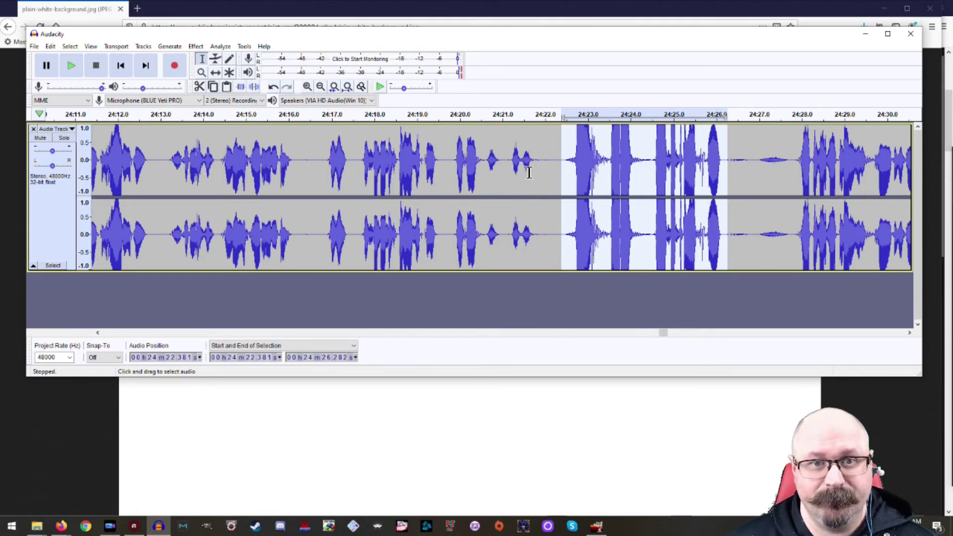
key("space")
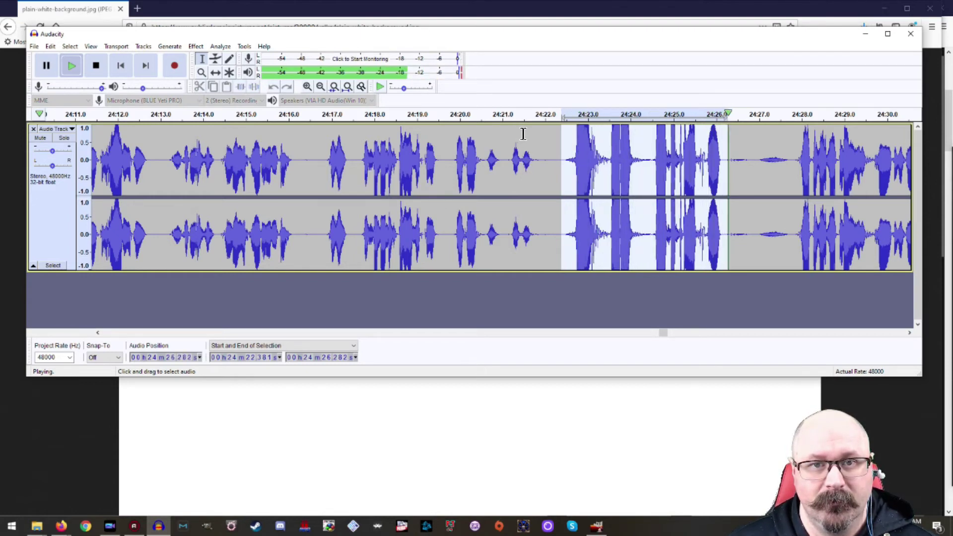
key("space")
key("space")
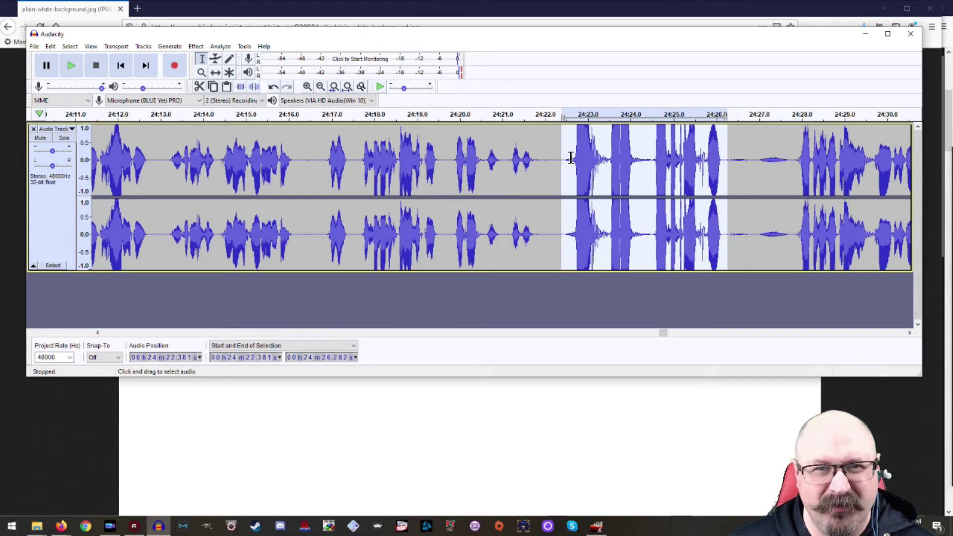
Lower the selected loud passage with the Amplify effect set to -3.6 dB, allowing clipping
left_click(196, 48)
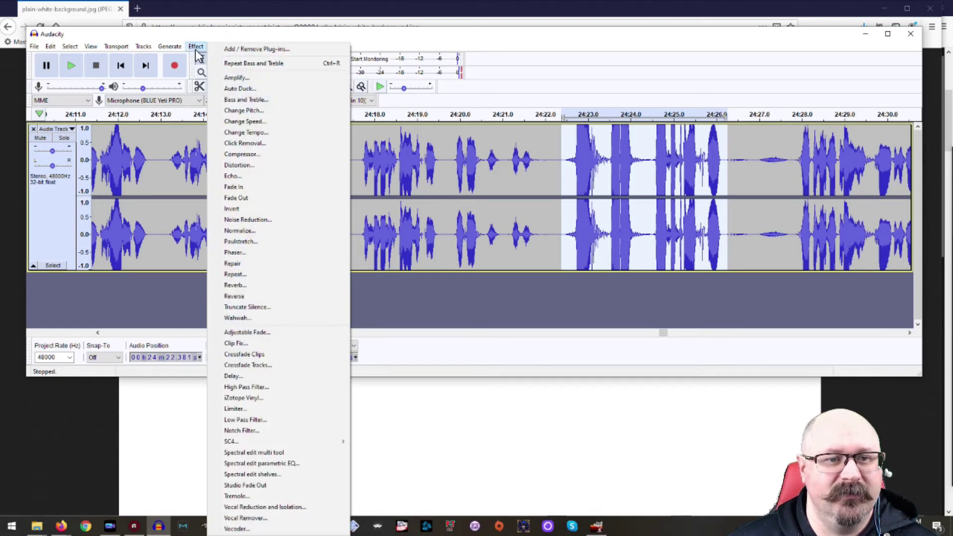
left_click(227, 77)
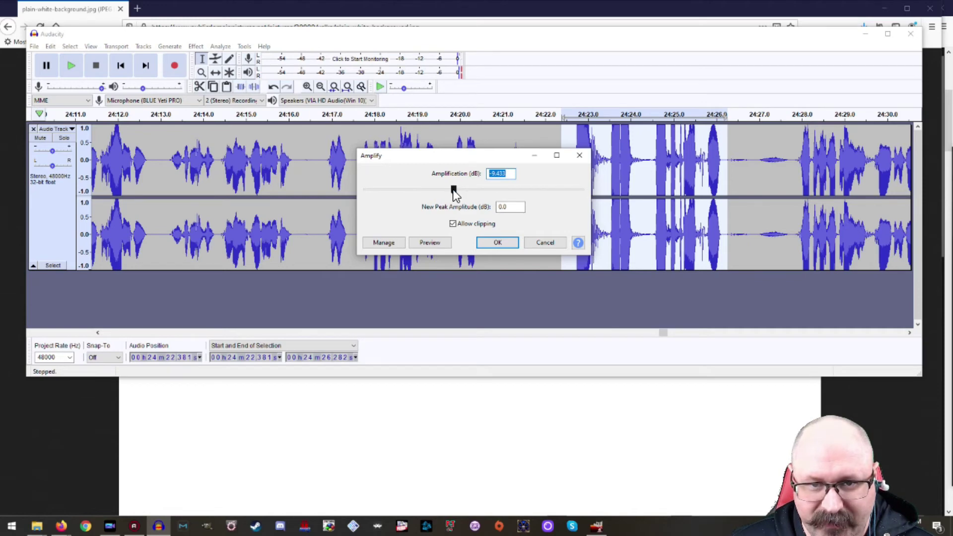
left_click_drag(454, 191, 461, 190)
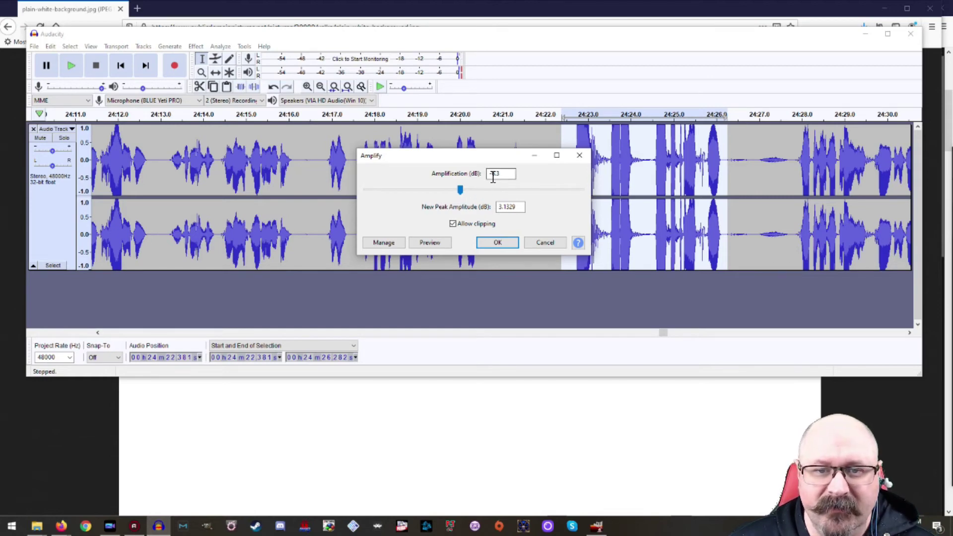
left_click_drag(466, 190, 477, 193)
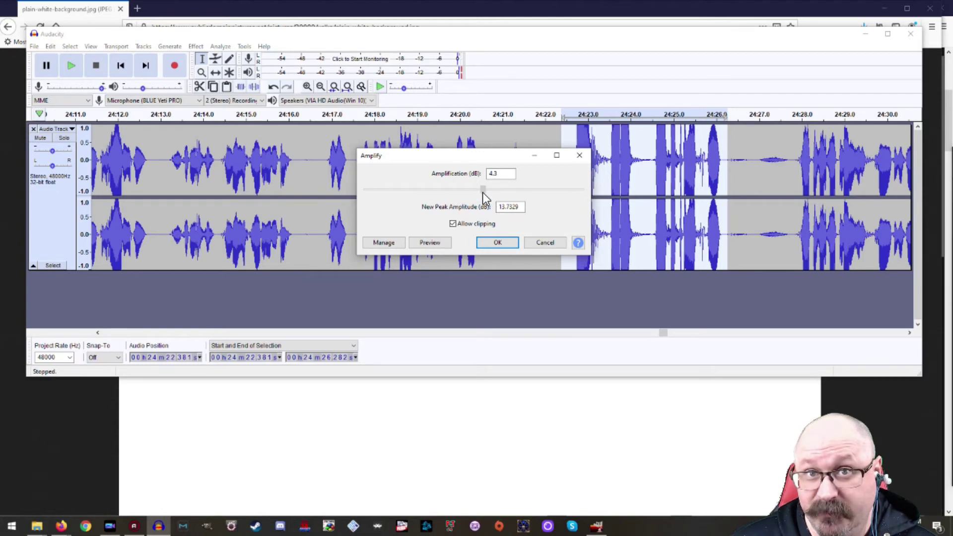
left_click_drag(484, 197, 474, 193)
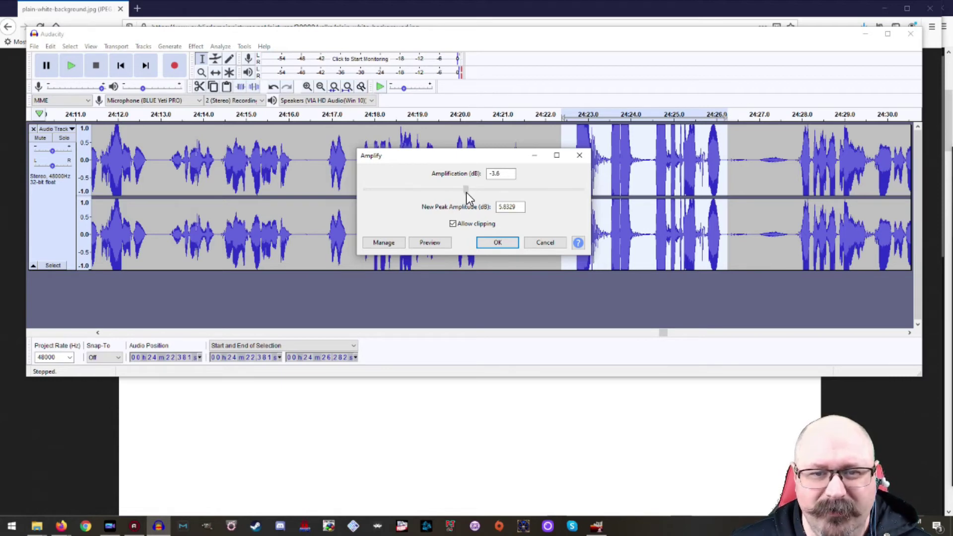
left_click(497, 243)
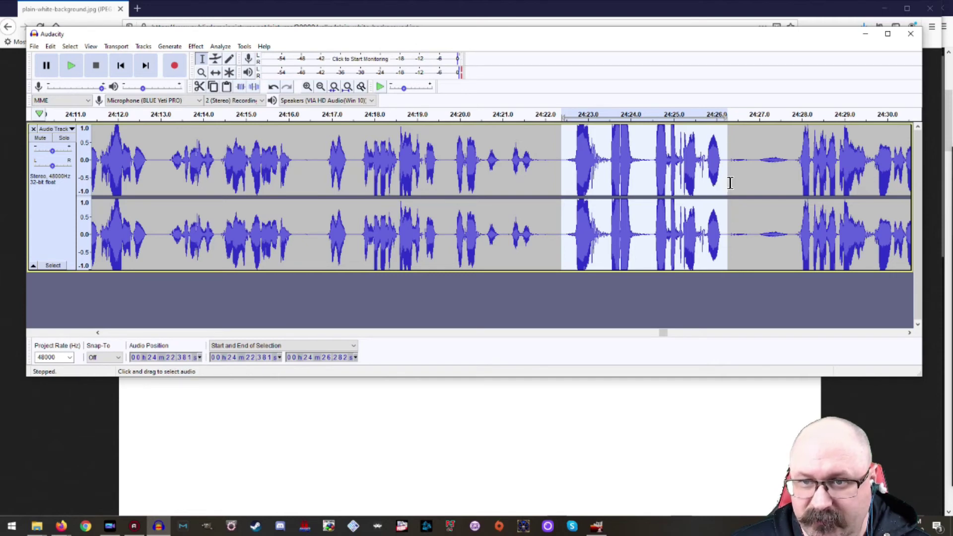
Amplify the part from about 24:22.4 to 24:25.1 by -3.3 dB, and play the passage from about 24:22.3 to 24:26.2
left_click_drag(725, 187, 674, 195)
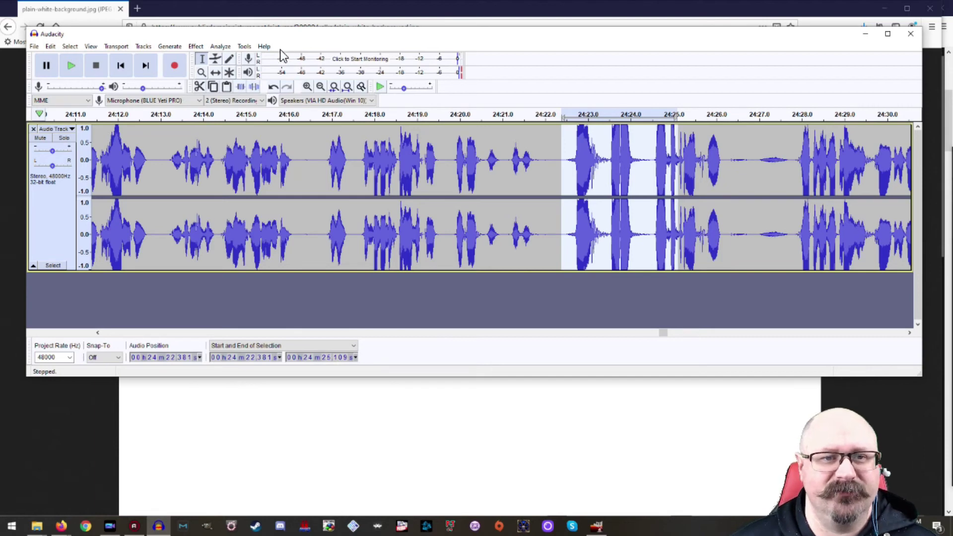
left_click(196, 47)
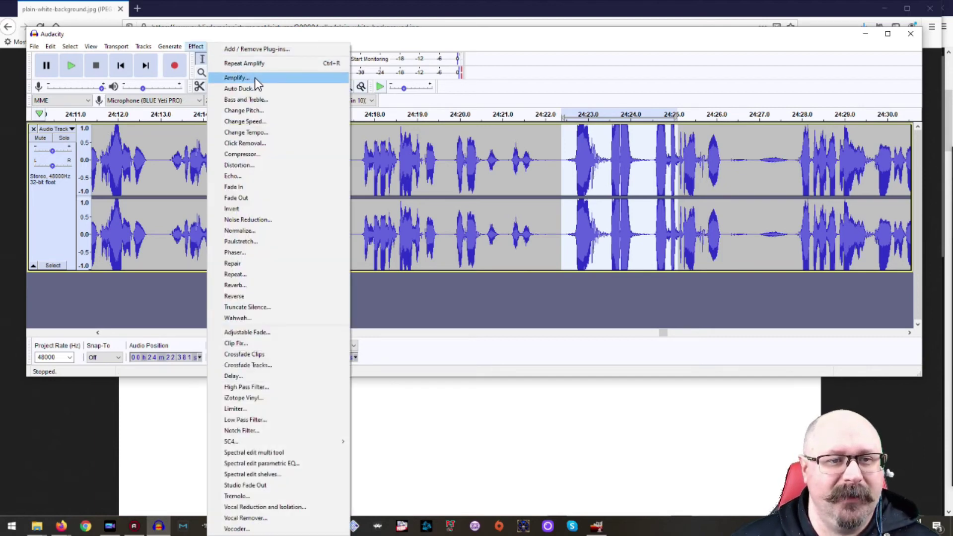
left_click(255, 77)
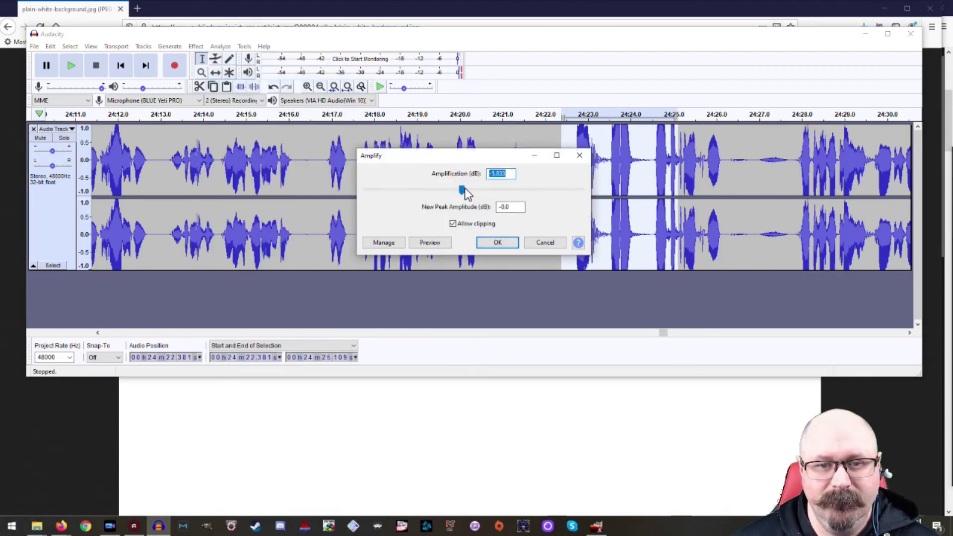
left_click_drag(462, 190, 464, 191)
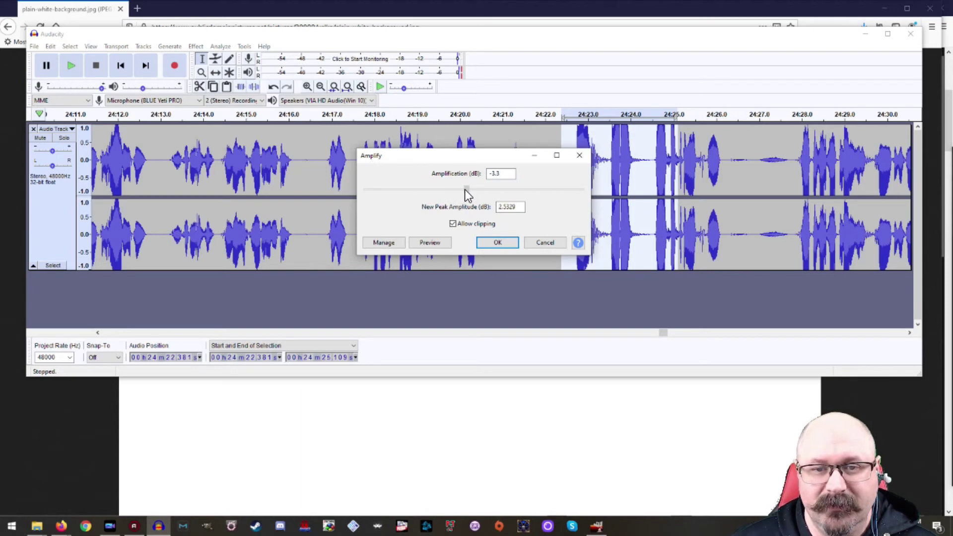
left_click(499, 243)
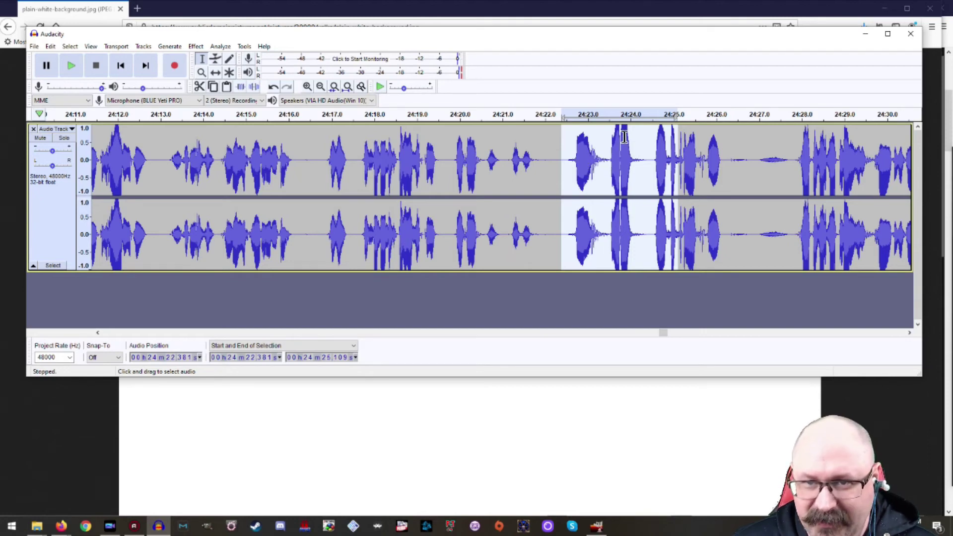
left_click_drag(556, 184, 726, 199)
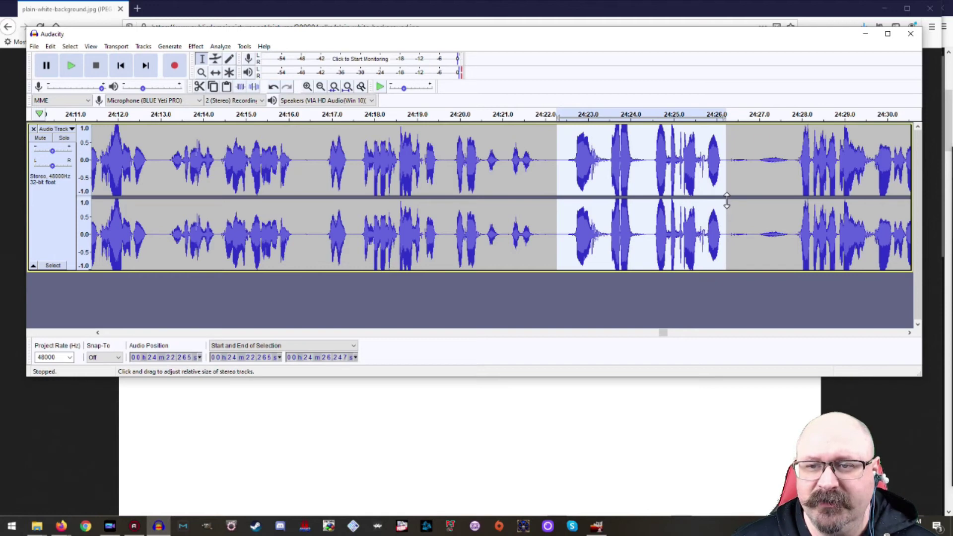
key("space")
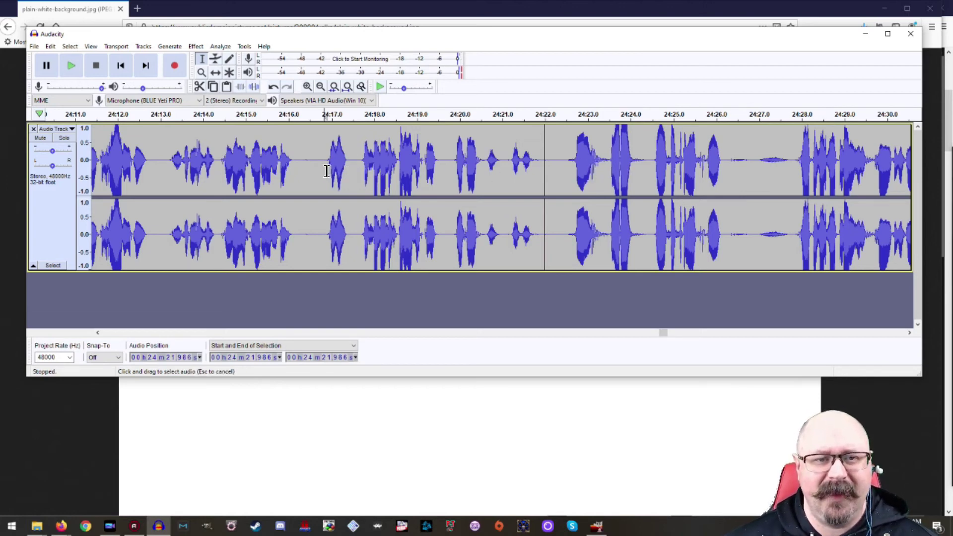
Copy the phrase from about 24:16.8 to 24:21.9 into a new project placed below the original window
left_click_drag(325, 171, 539, 205)
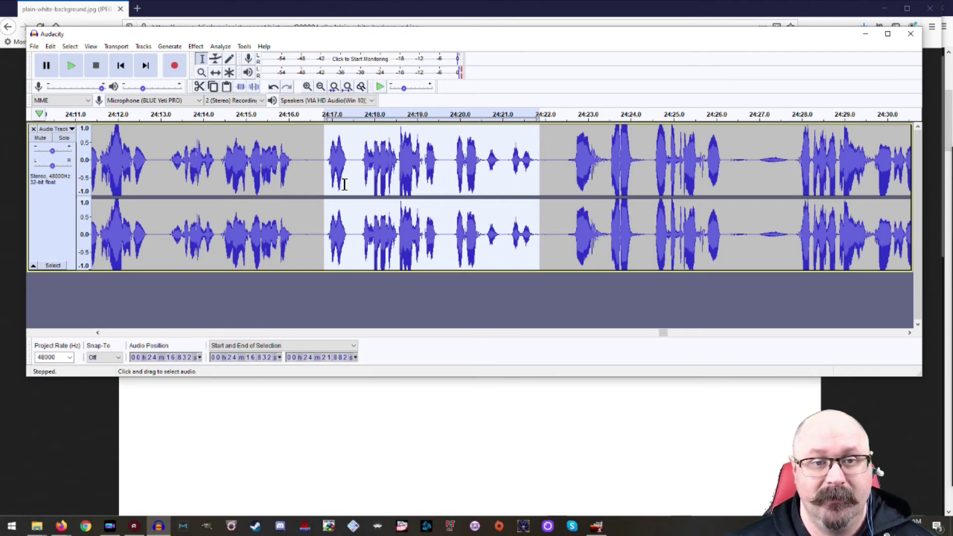
left_click(34, 47)
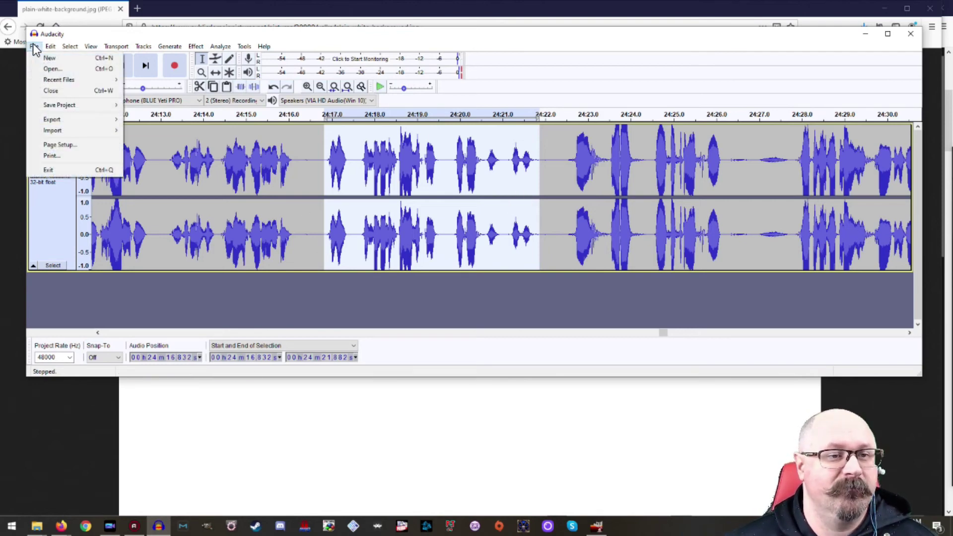
left_click(49, 59)
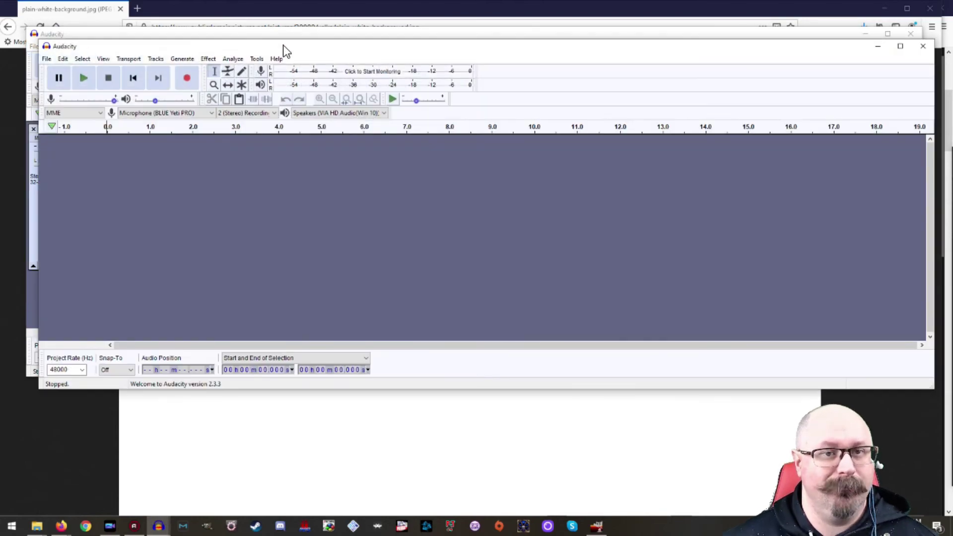
left_click_drag(284, 48, 269, 167)
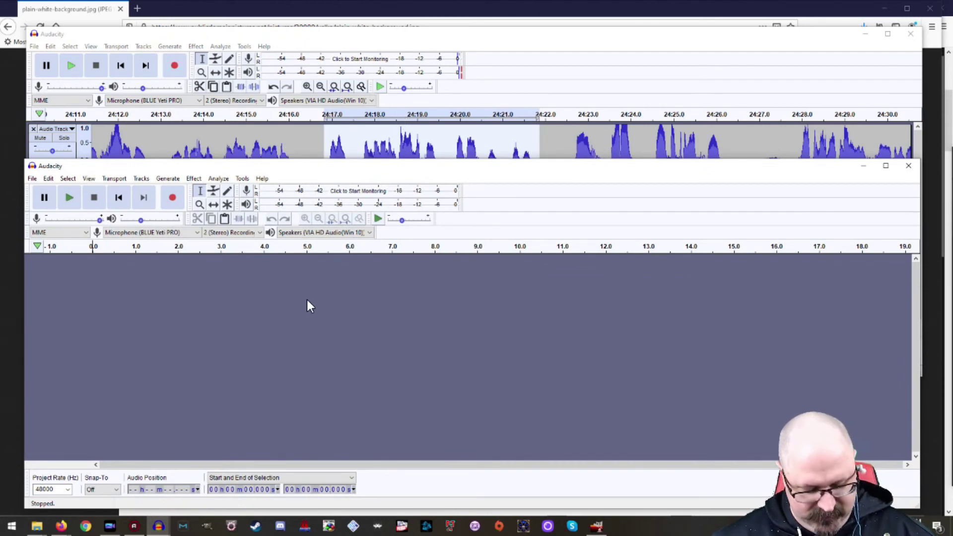
key("ctrl+v")
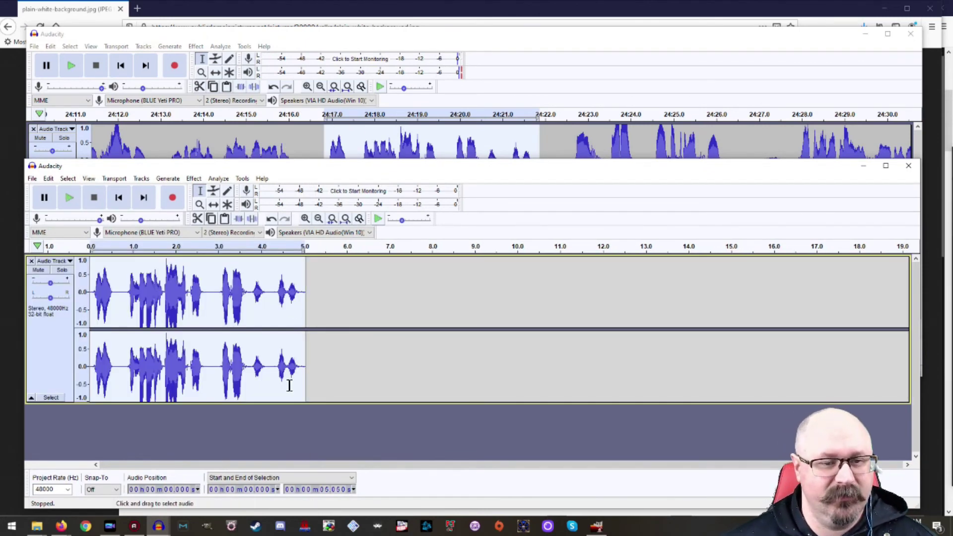
left_click(223, 436)
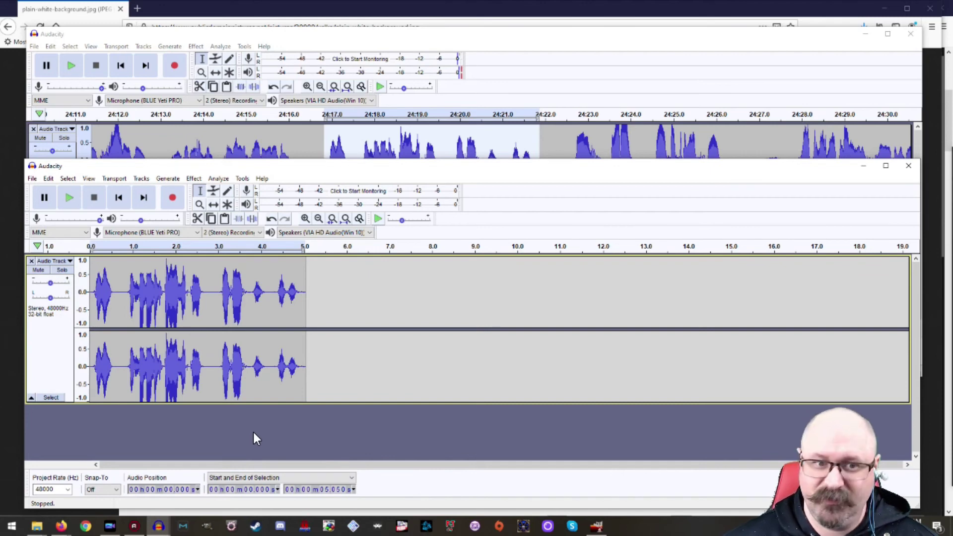
Copy the original recording's passage from about 17:57.4 to 18:04.5 into the new project at about 6.5 s, leaving a gap after the first clip
left_click(568, 141)
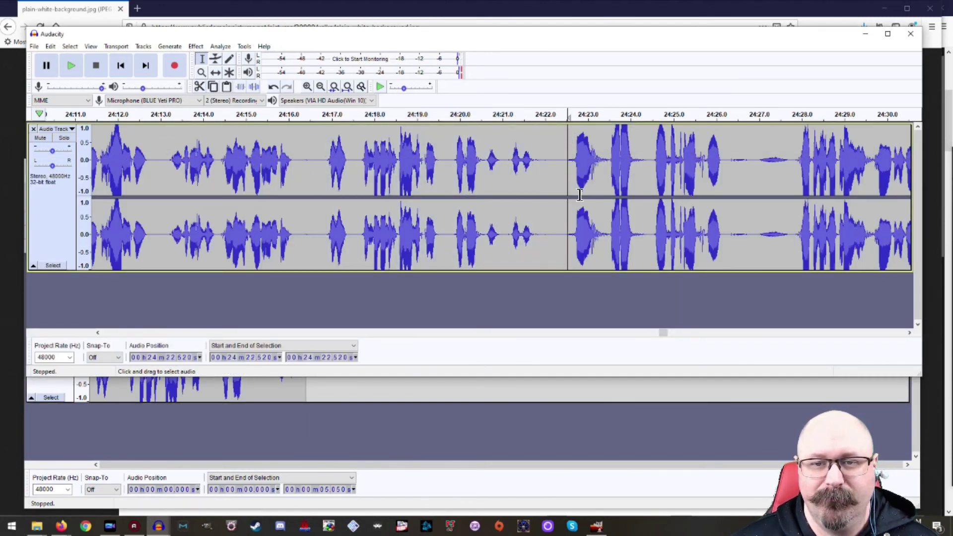
left_click_drag(663, 333, 517, 334)
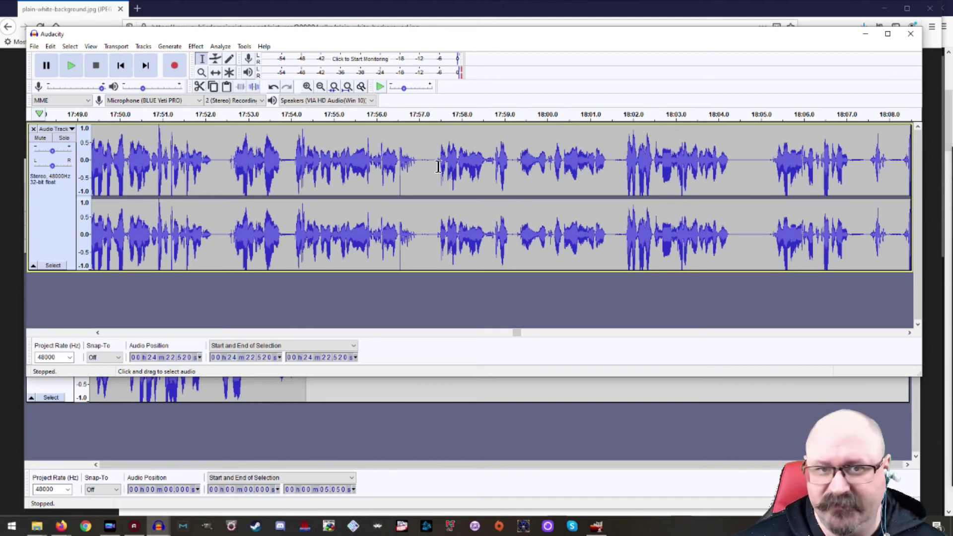
left_click_drag(436, 167, 728, 187)
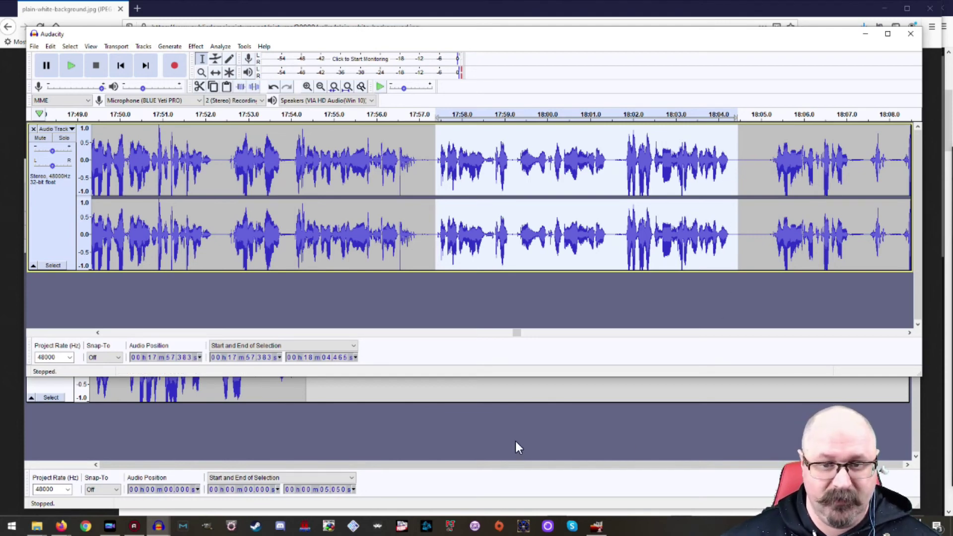
left_click(441, 405)
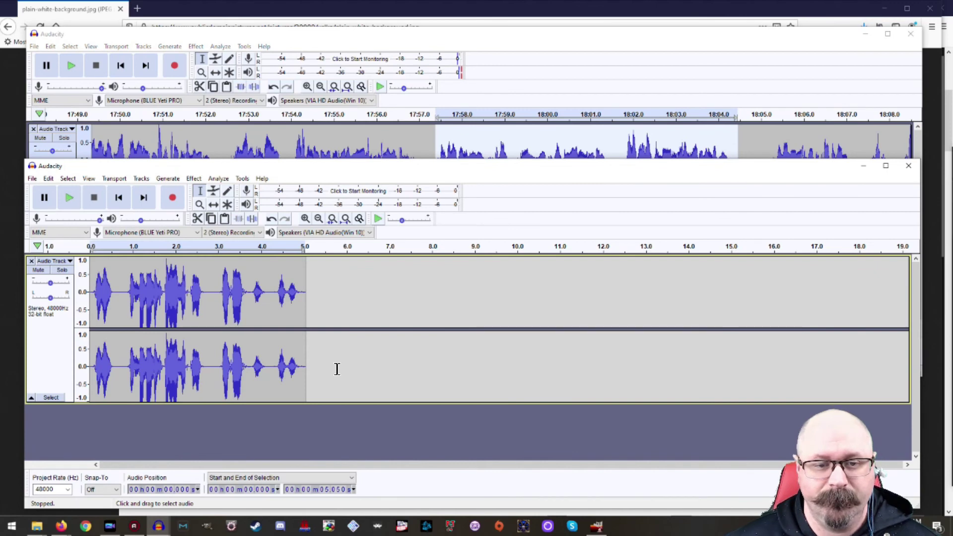
left_click(294, 378)
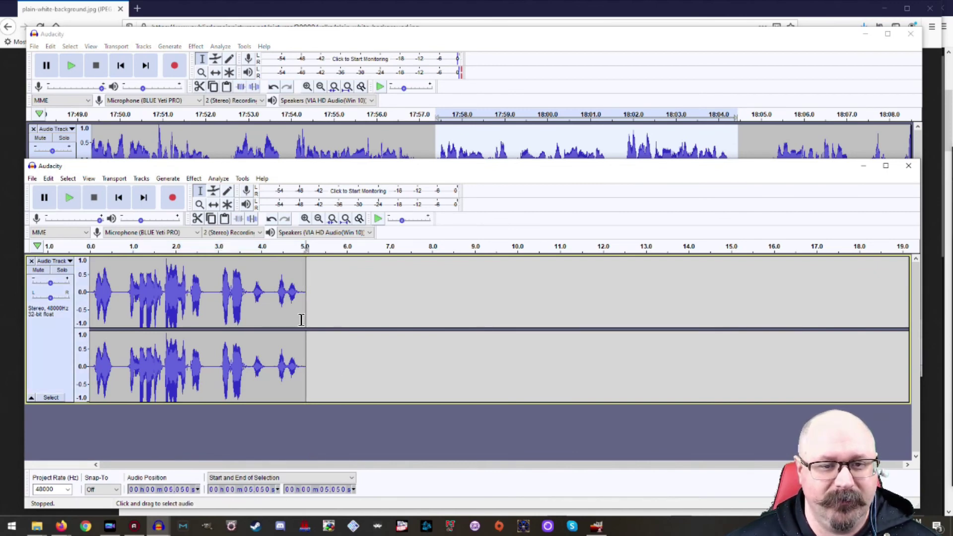
left_click(367, 314)
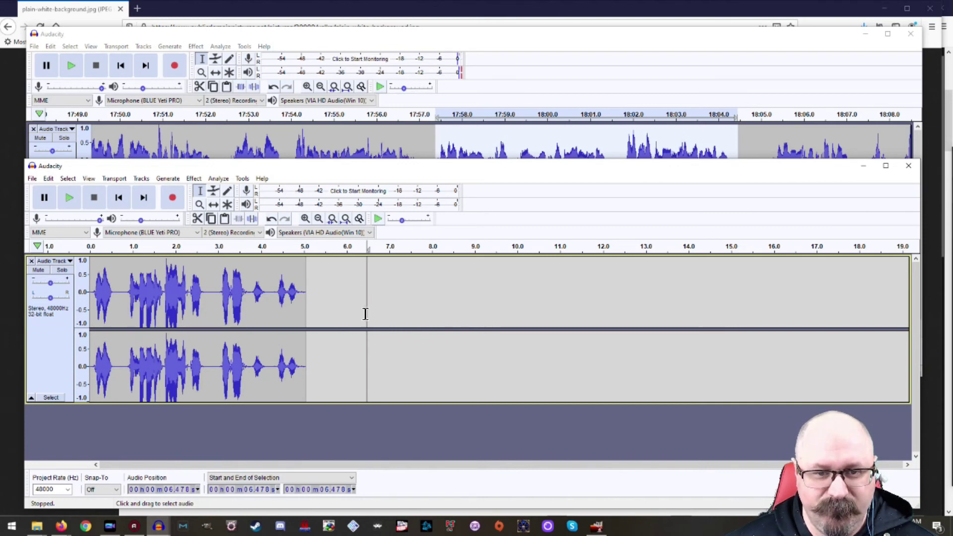
mouse_move(367, 308)
left_mouse_down()
mouse_move(370, 316)
mouse_move(352, 317)
mouse_move(361, 318)
left_mouse_up()
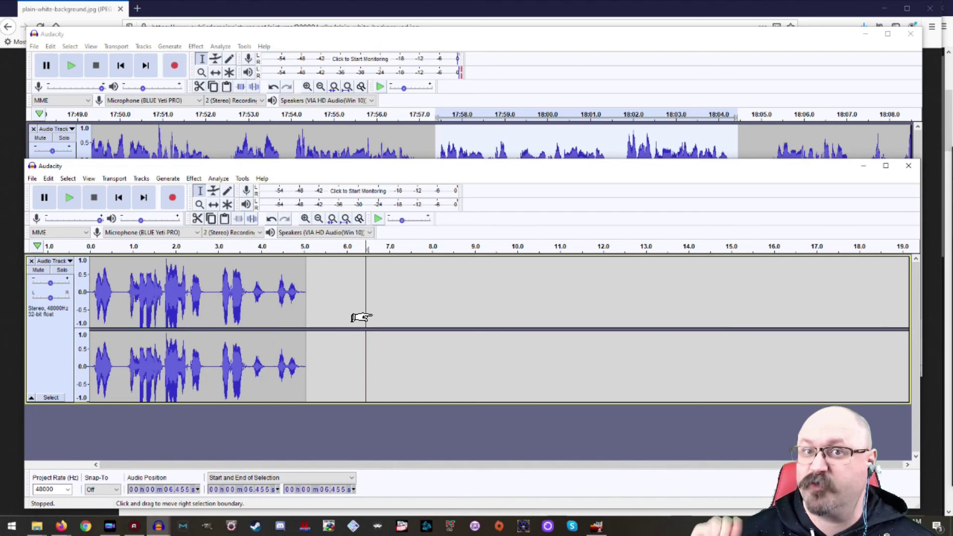
key("space")
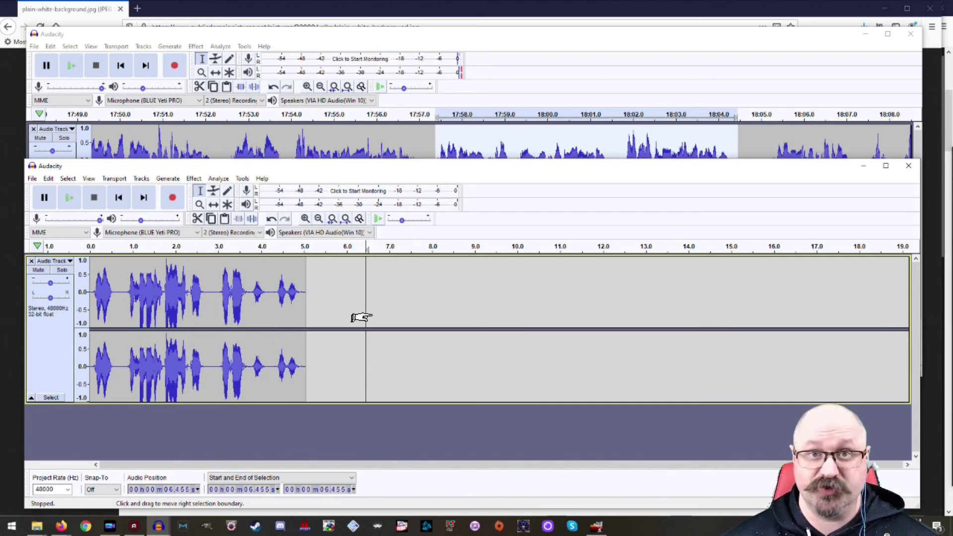
key("ctrl+v")
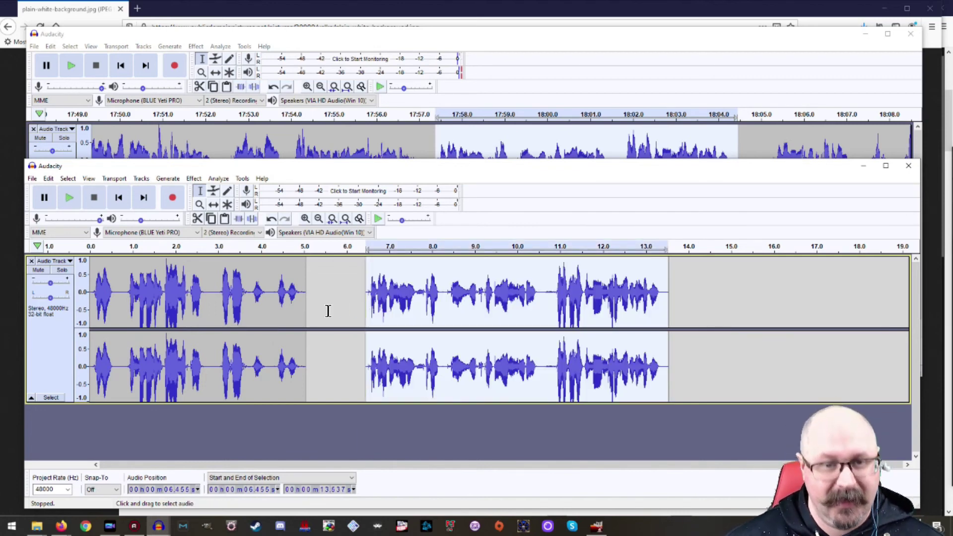
Fill the gap between the two clips, from about 5.05 to 6.455 s, with generated silence of the same duration
left_click(316, 292)
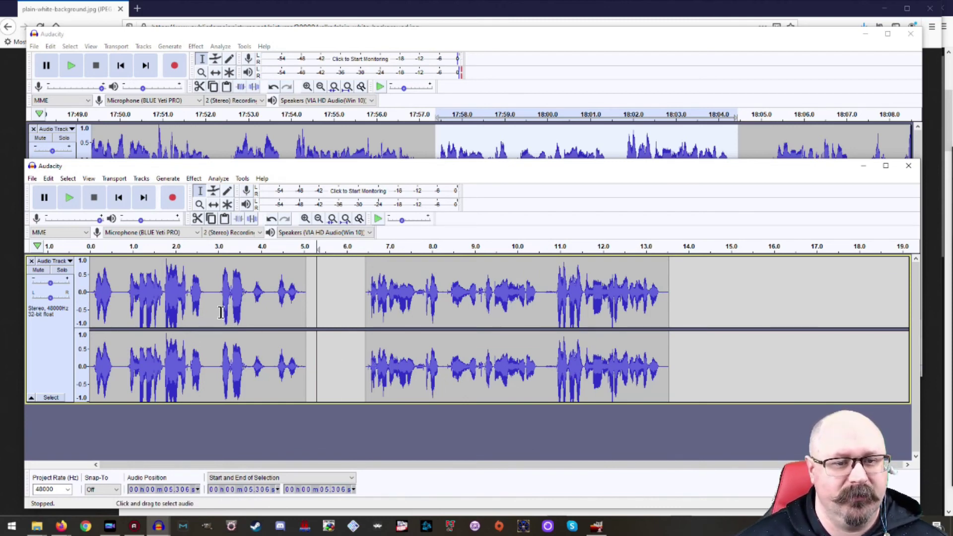
left_click_drag(217, 298, 204, 353)
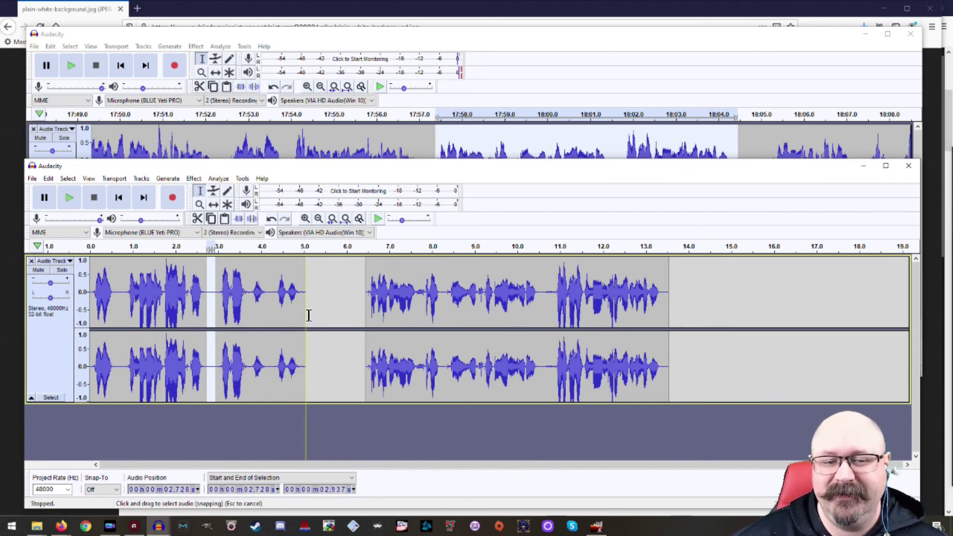
left_click_drag(308, 315, 362, 339)
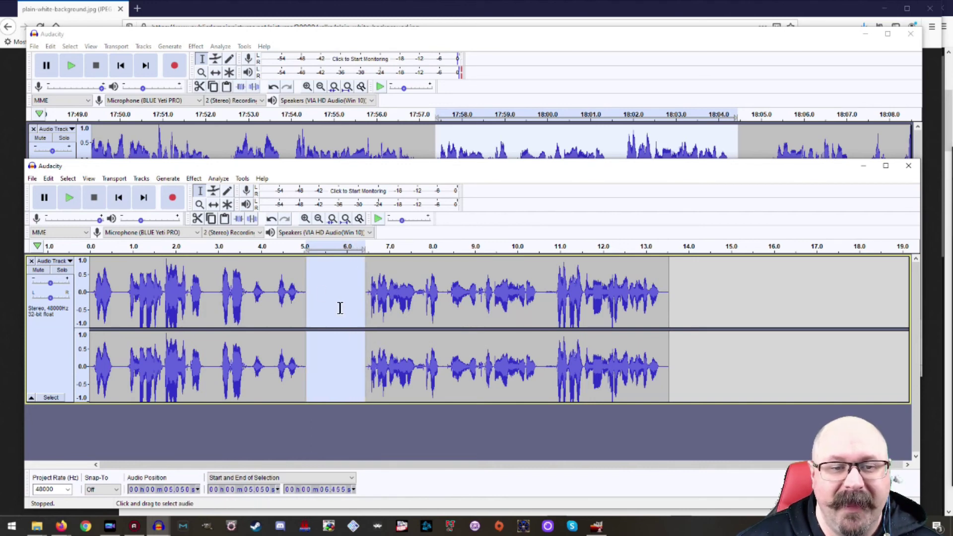
left_click(168, 179)
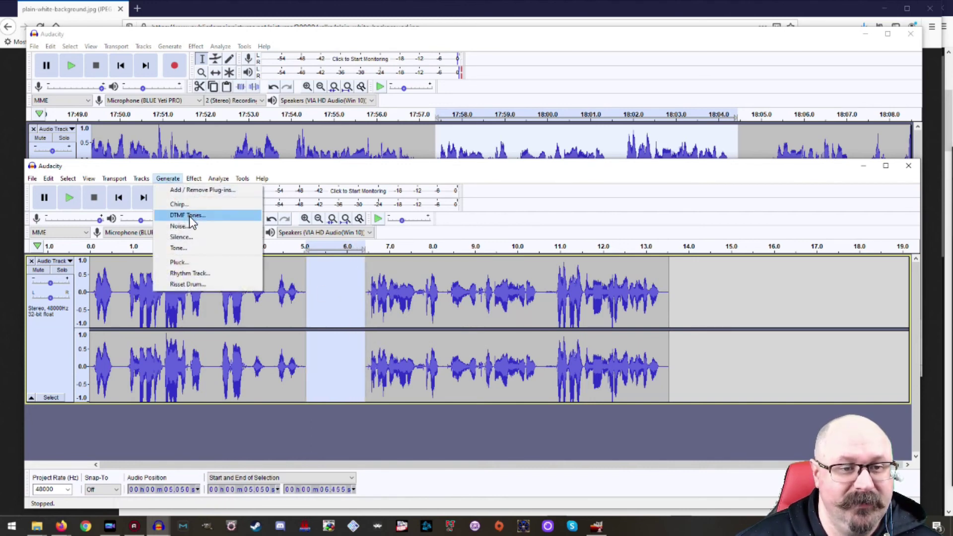
left_click(188, 236)
left_click(496, 365)
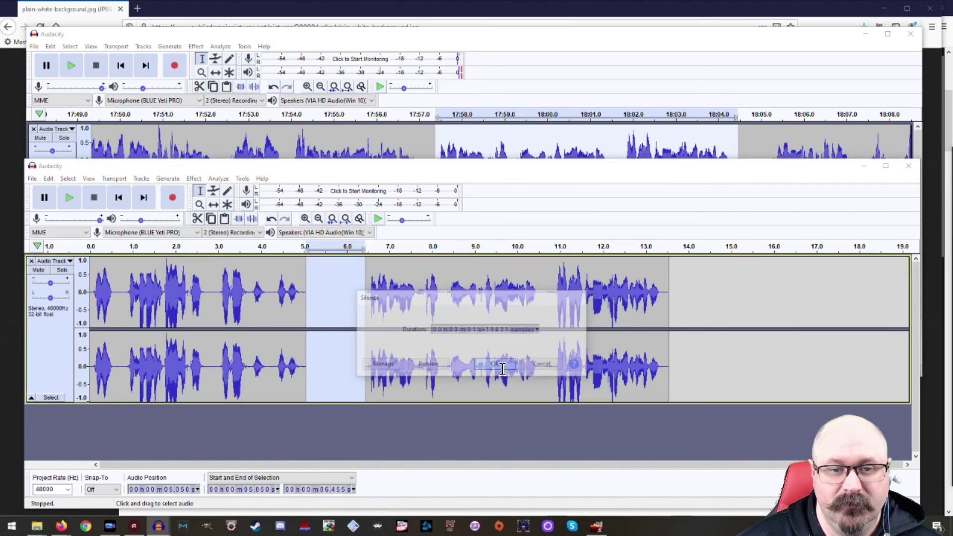
Join the clips at the split lines on both ends of the silence and shorten it by deleting about 5.3 to 6.0 s
left_click(286, 353)
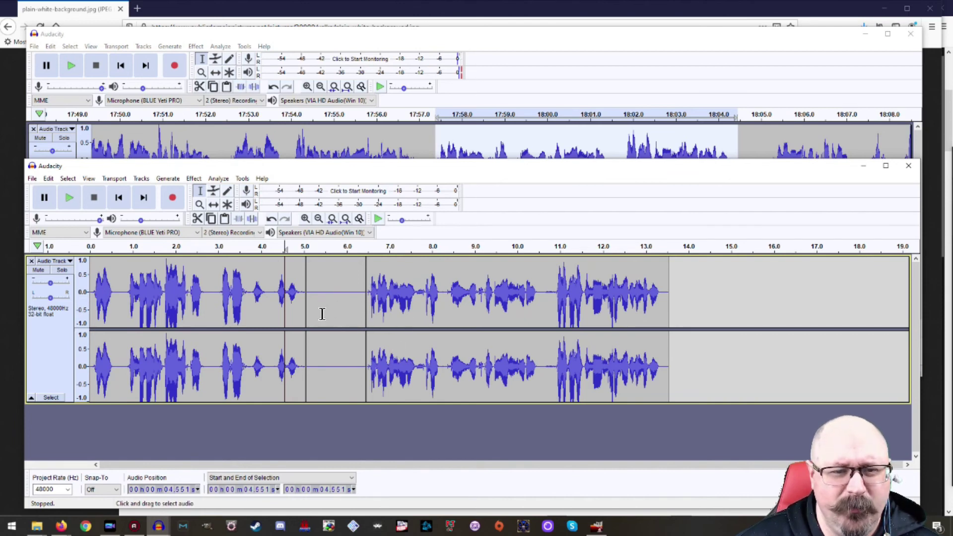
left_click(306, 312)
left_click(365, 314)
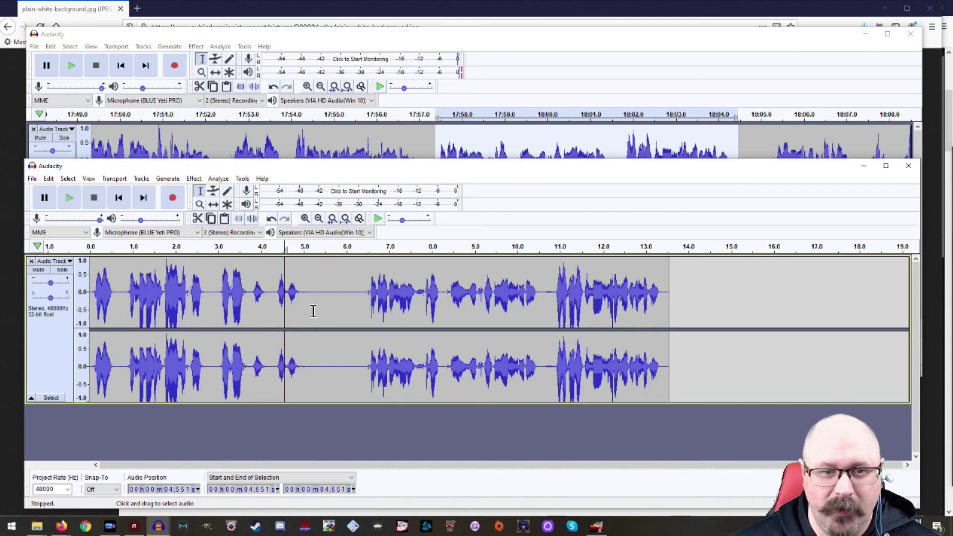
left_click_drag(318, 312, 348, 320)
key("Delete")
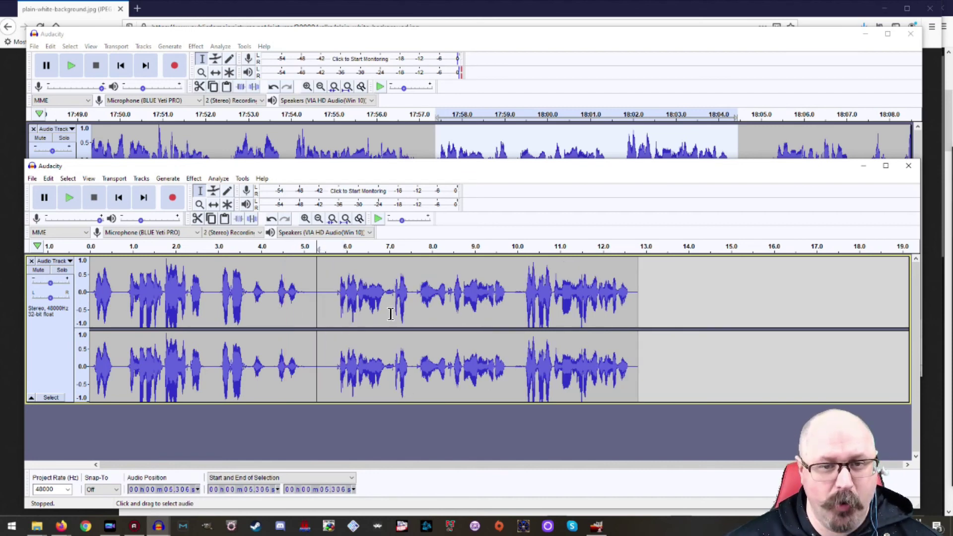
Replace the short pause from about 7.48 to 7.6 s with generated silence
left_click(410, 302)
left_click_drag(412, 302, 416, 303)
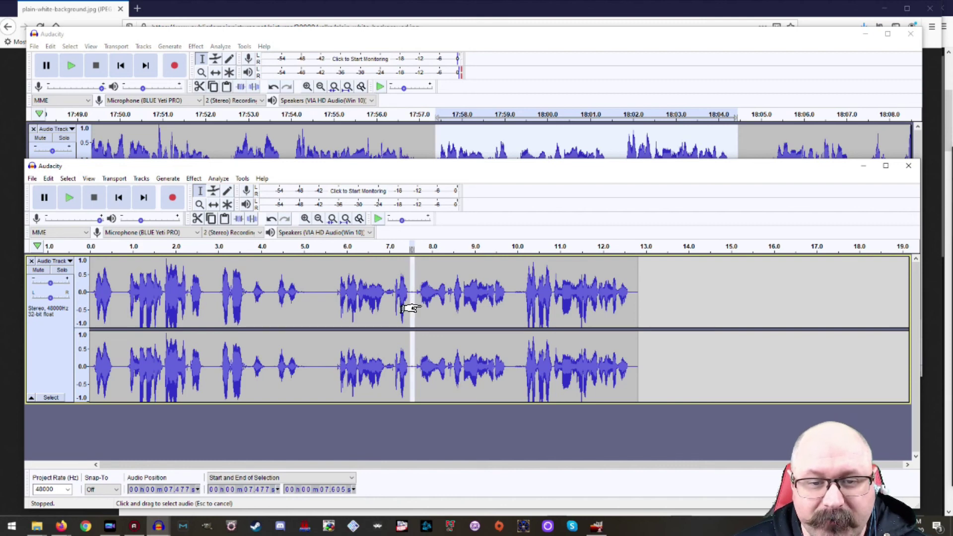
left_click(193, 179)
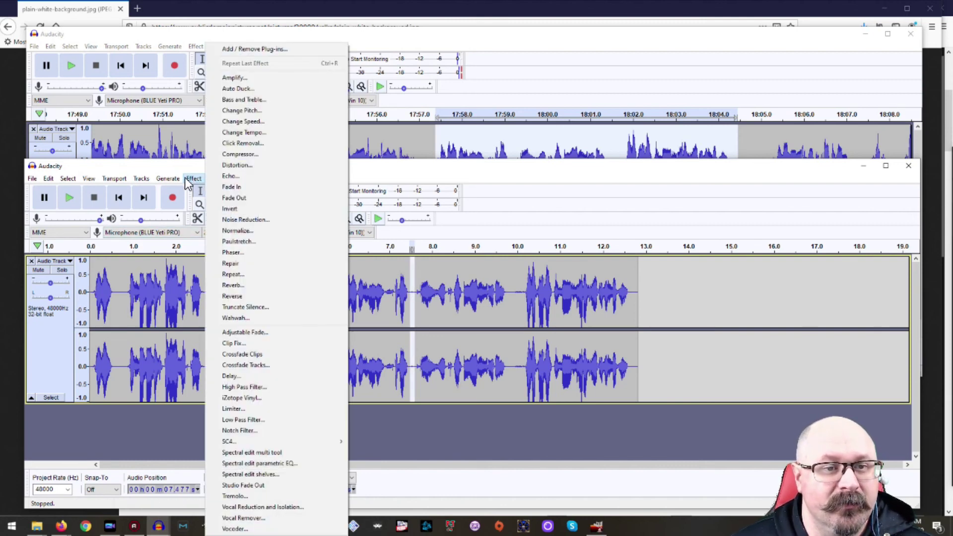
mouse_move(170, 180)
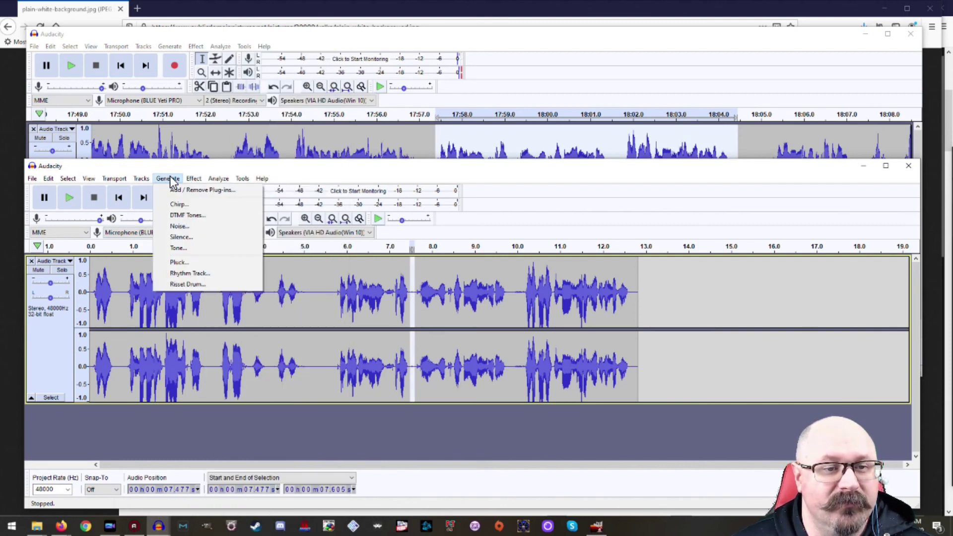
left_click(180, 236)
left_click(496, 365)
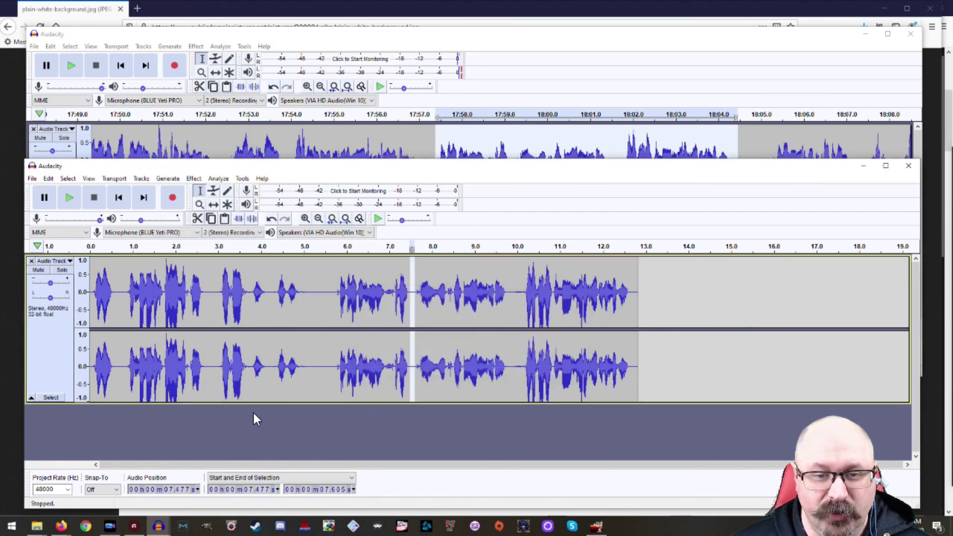
Replace the pause from about 9.88 to 10.16 s with generated silence, and clear the selection
left_click_drag(512, 298, 524, 297)
left_click(168, 178)
left_click(185, 237)
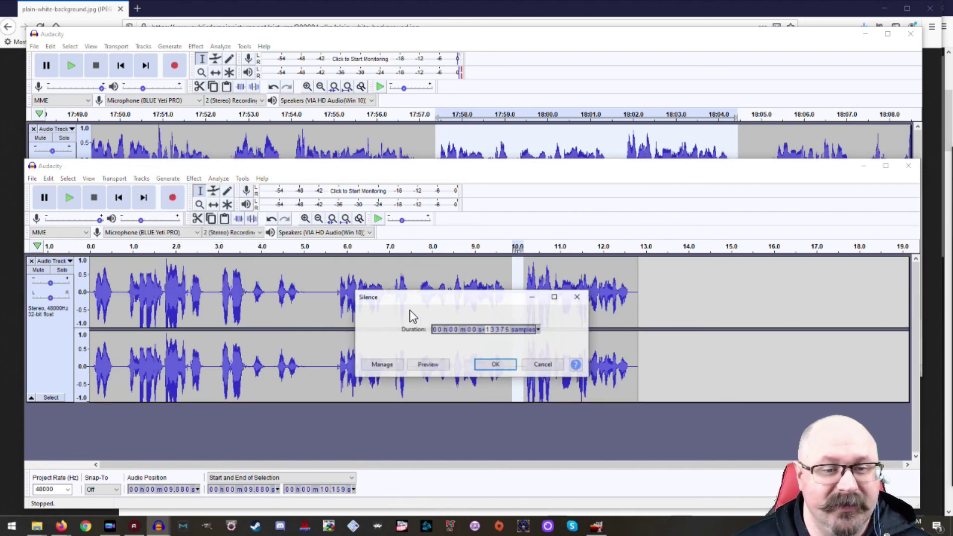
left_click(493, 364)
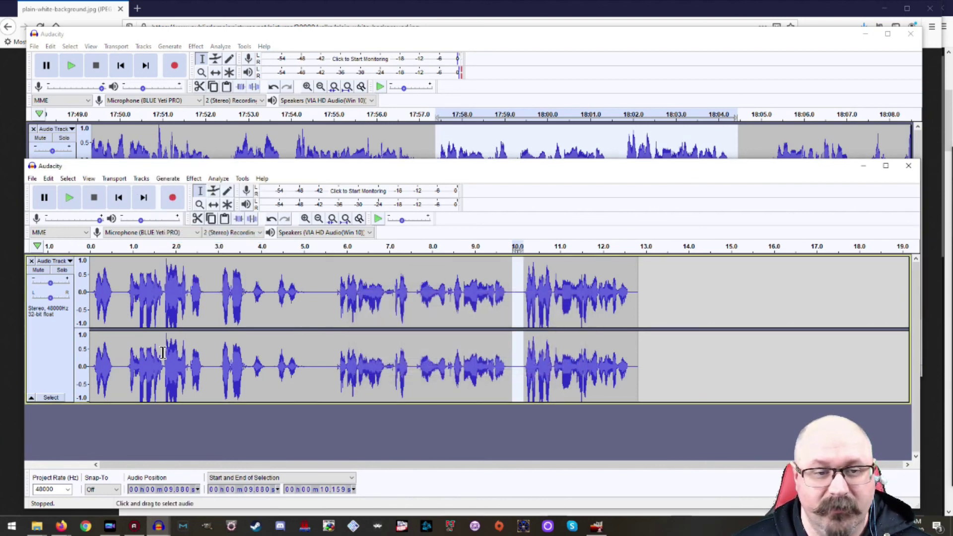
left_click(106, 308)
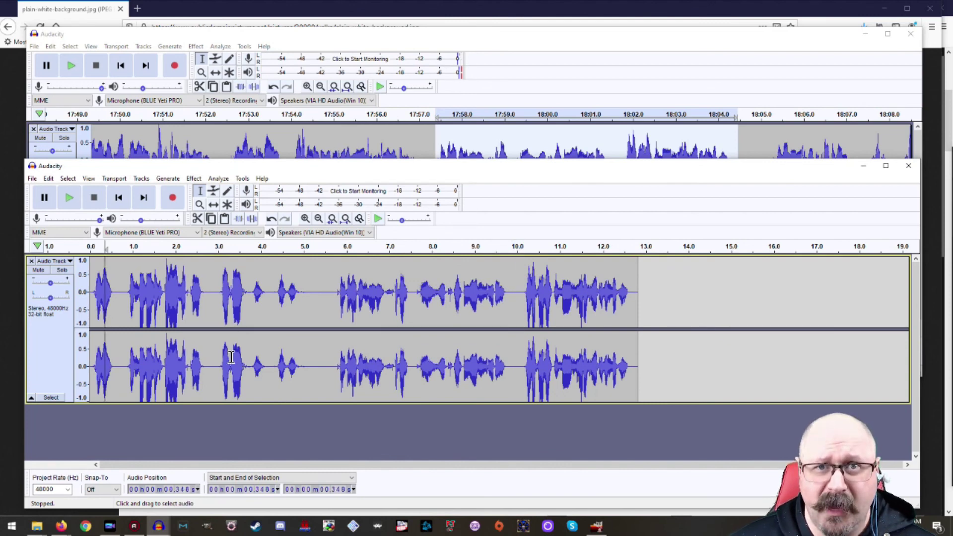
Start exporting the assembled audio as a WAV file in the Audio Recordings folder, with the default file name selected for replacement
left_click(30, 180)
mouse_move(52, 252)
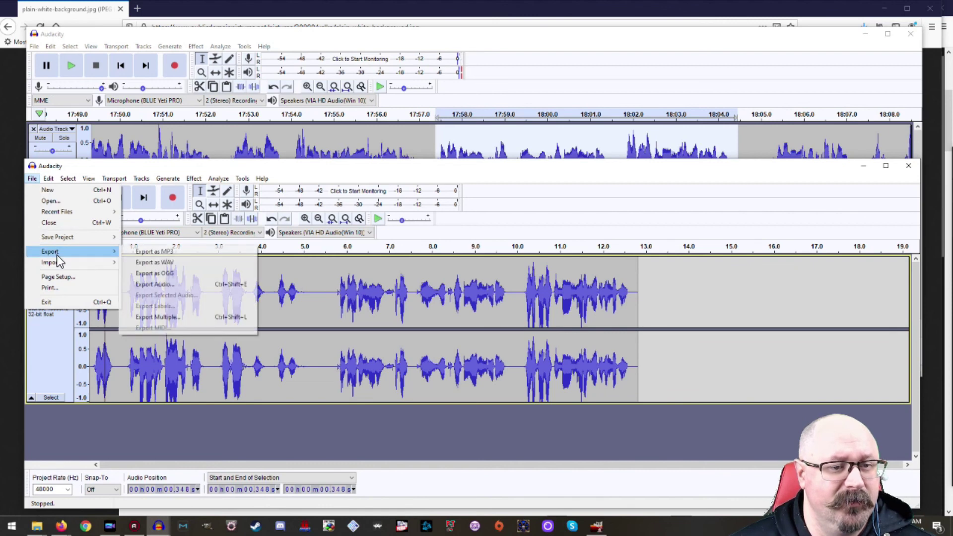
left_click(183, 266)
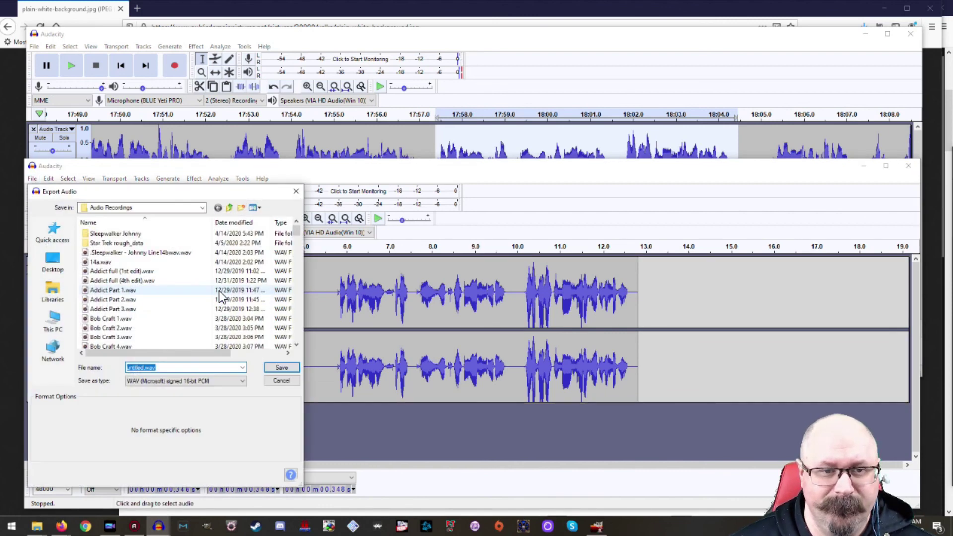
left_click_drag(145, 368, 112, 370)
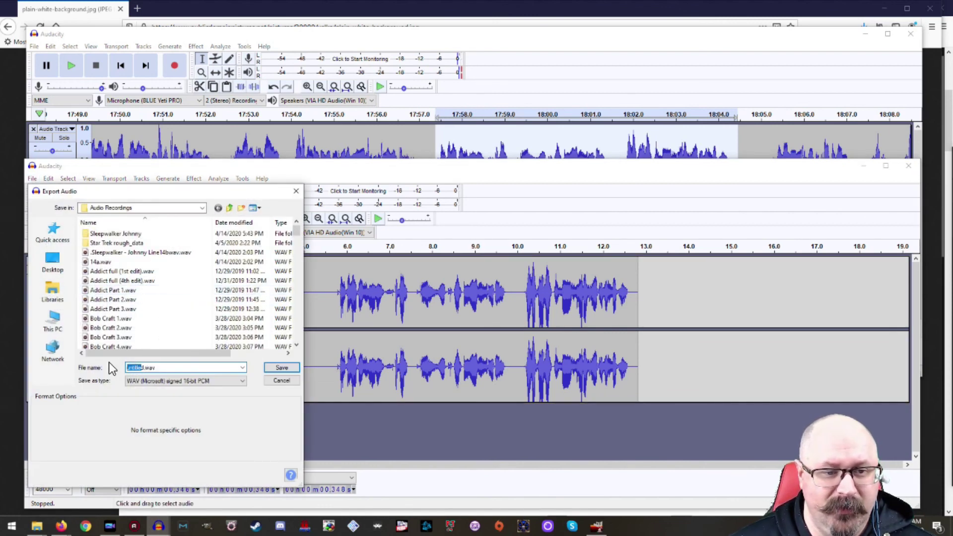